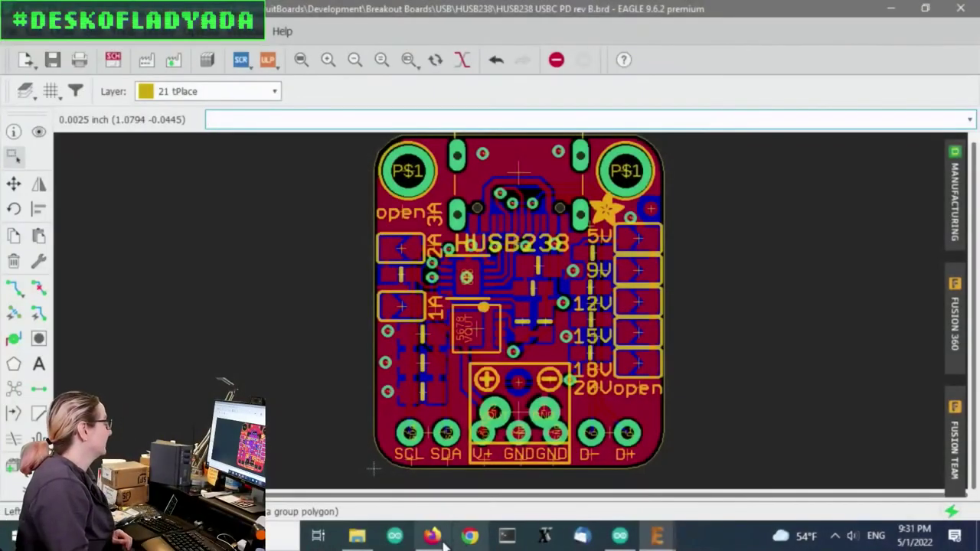
Switch to Firefox and open digikey.com in place of the PDF datasheet
{"action": "left_click", "coordinate": [432, 536]}
{"action": "left_click", "coordinate": [471, 47]}
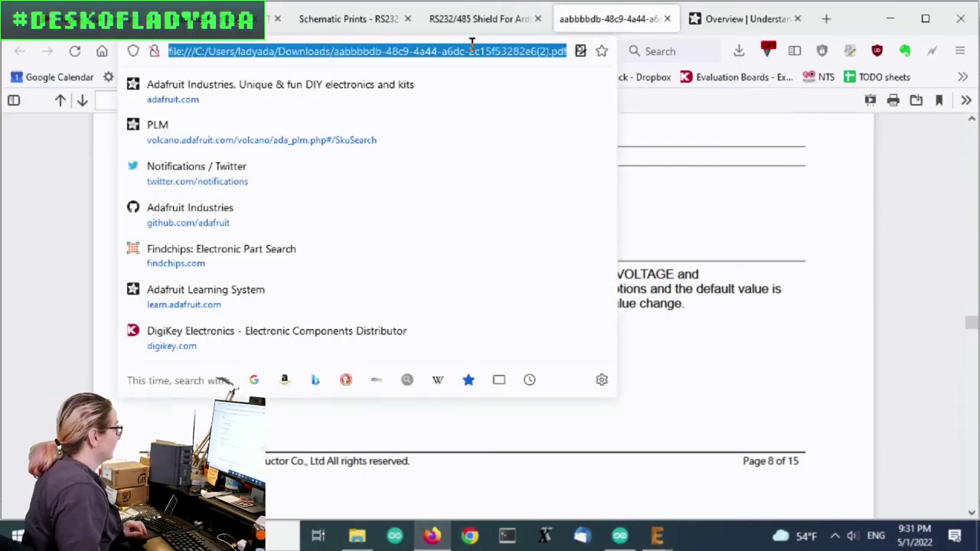
{"action": "type", "text": "digikey.com"}
{"action": "key", "text": "Return"}
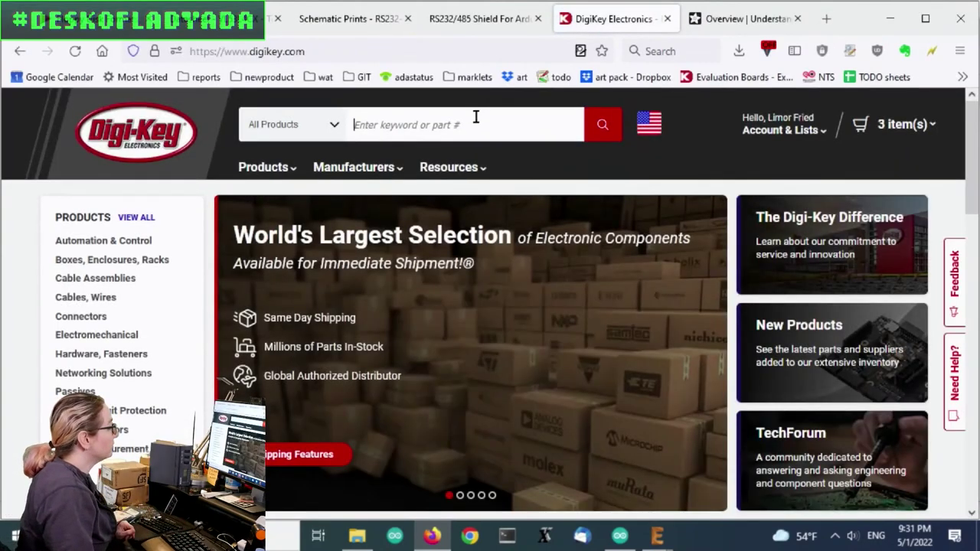
Search all products for "indicator led" and open the LED Indication - Discrete category
{"action": "type", "text": "indicator led"}
{"action": "key", "text": "Return"}
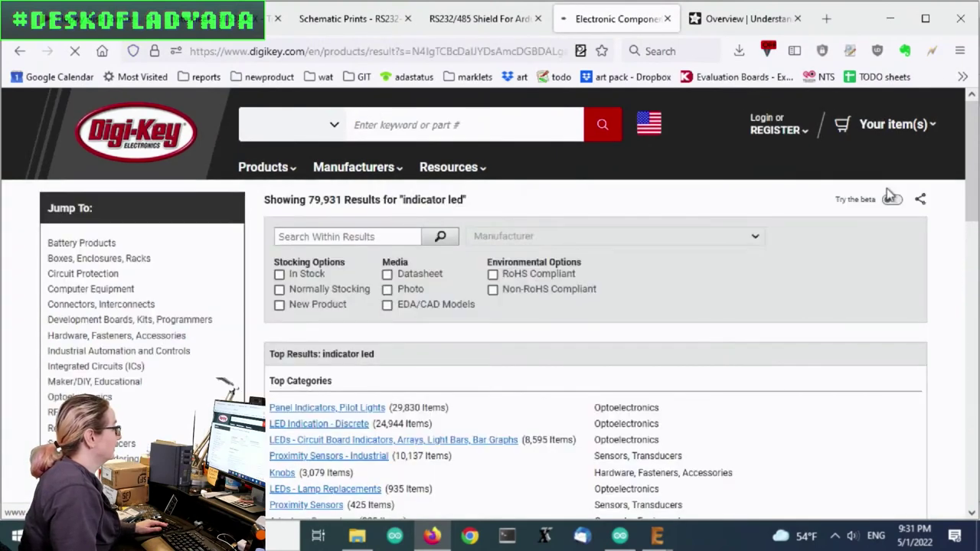
{"action": "scroll", "coordinate": [887, 187], "scroll_direction": "down", "scroll_amount": 1}
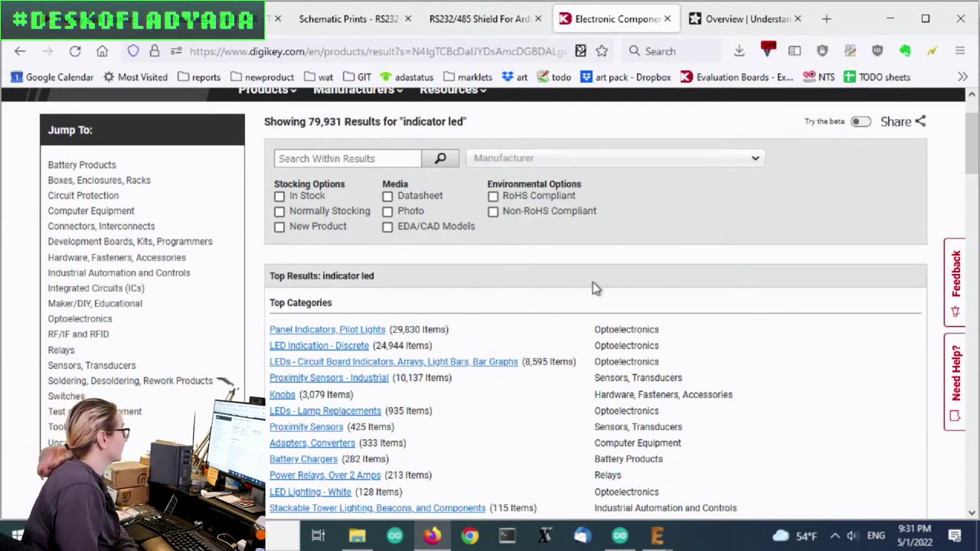
{"action": "scroll", "coordinate": [536, 276], "scroll_direction": "down", "scroll_amount": 2}
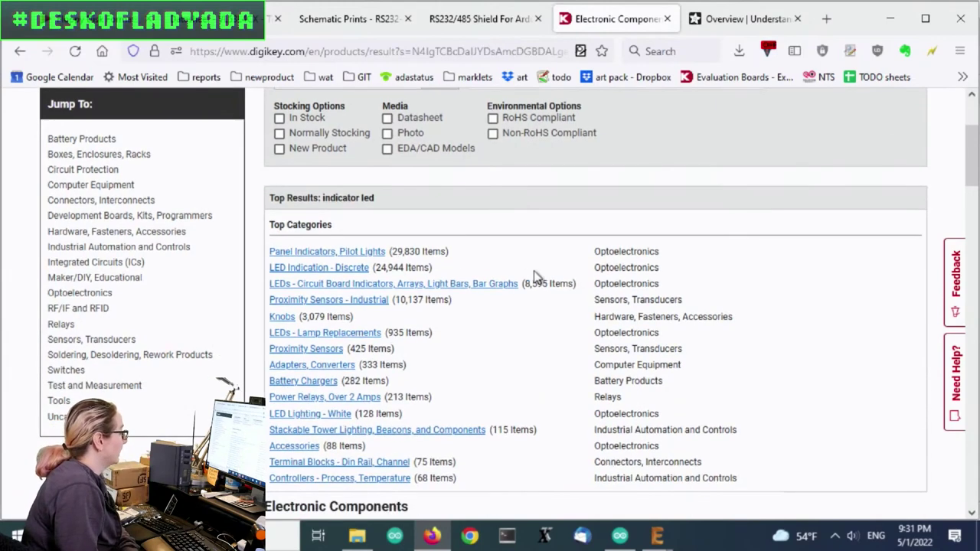
{"action": "left_click", "coordinate": [333, 268]}
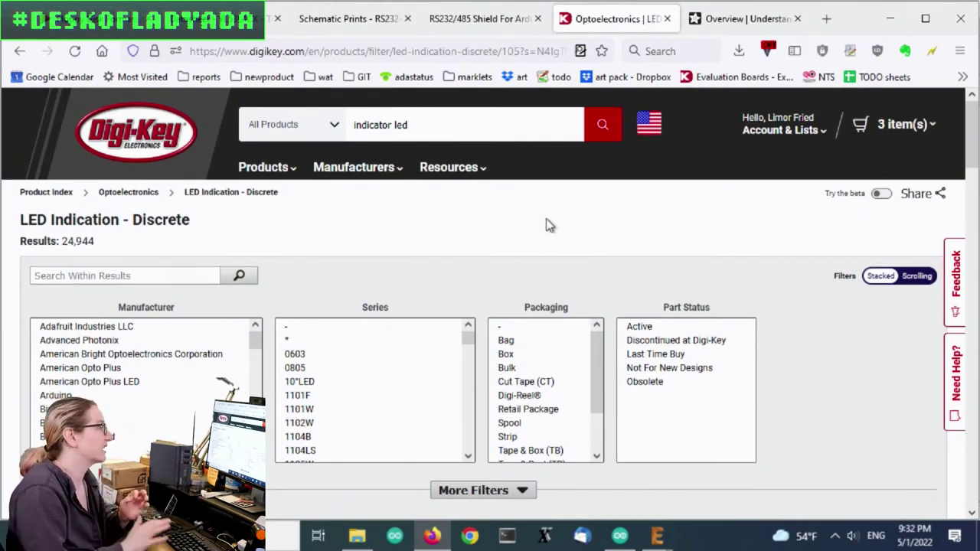
Expand the additional filters and look through the LED parameter lists available for narrowing the results
{"action": "scroll", "coordinate": [745, 245], "scroll_direction": "down", "scroll_amount": 4}
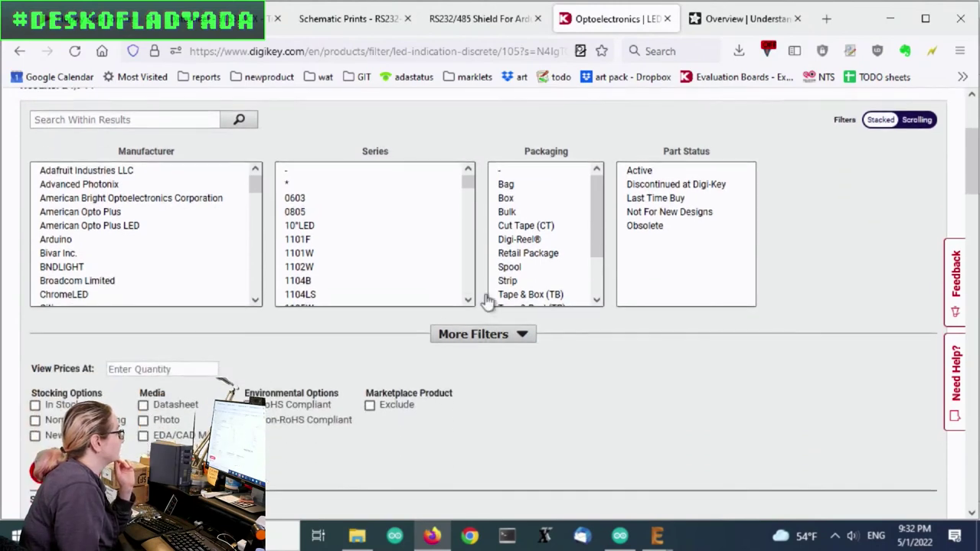
{"action": "left_click", "coordinate": [460, 334]}
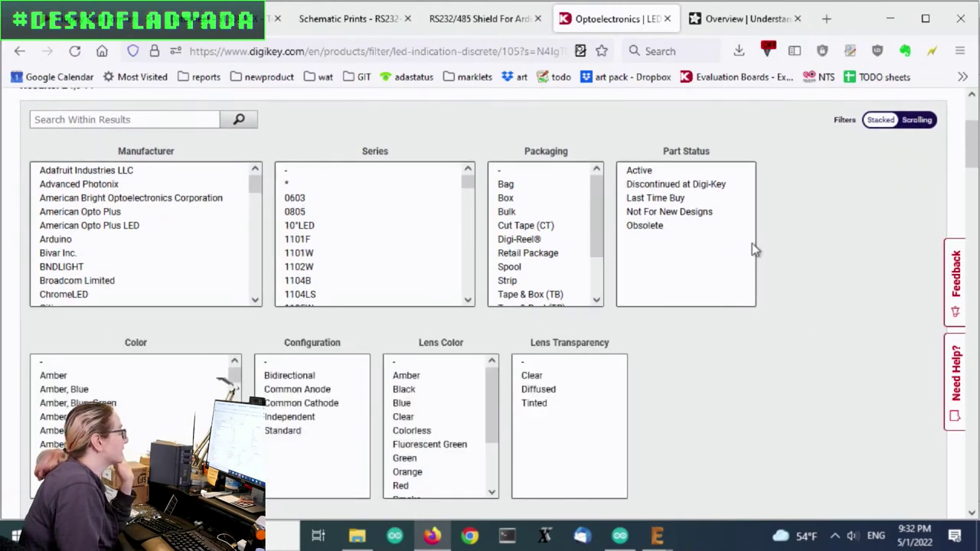
{"action": "scroll", "coordinate": [831, 206], "scroll_direction": "down", "scroll_amount": 5}
{"action": "scroll", "coordinate": [830, 203], "scroll_direction": "down", "scroll_amount": 4}
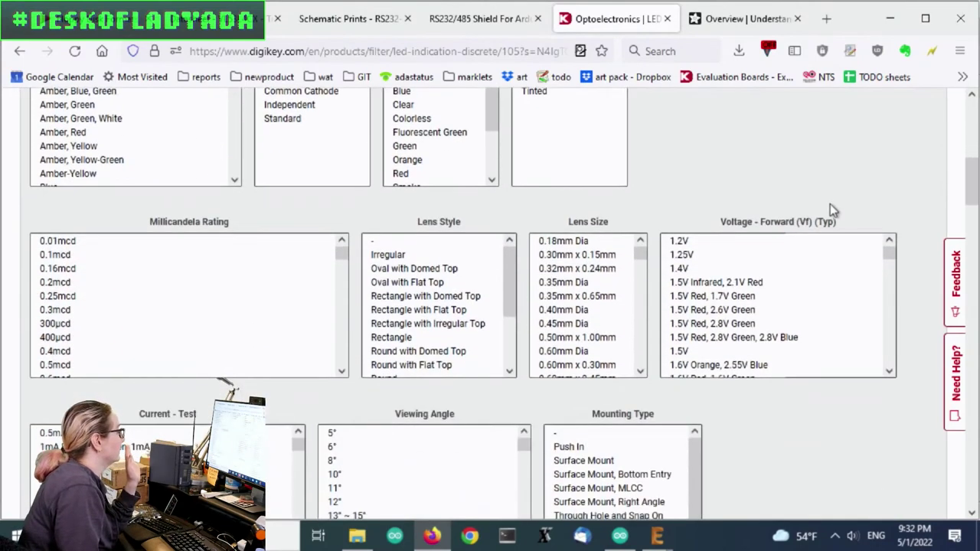
{"action": "scroll", "coordinate": [911, 205], "scroll_direction": "down", "scroll_amount": 2}
{"action": "scroll", "coordinate": [917, 211], "scroll_direction": "down", "scroll_amount": 4}
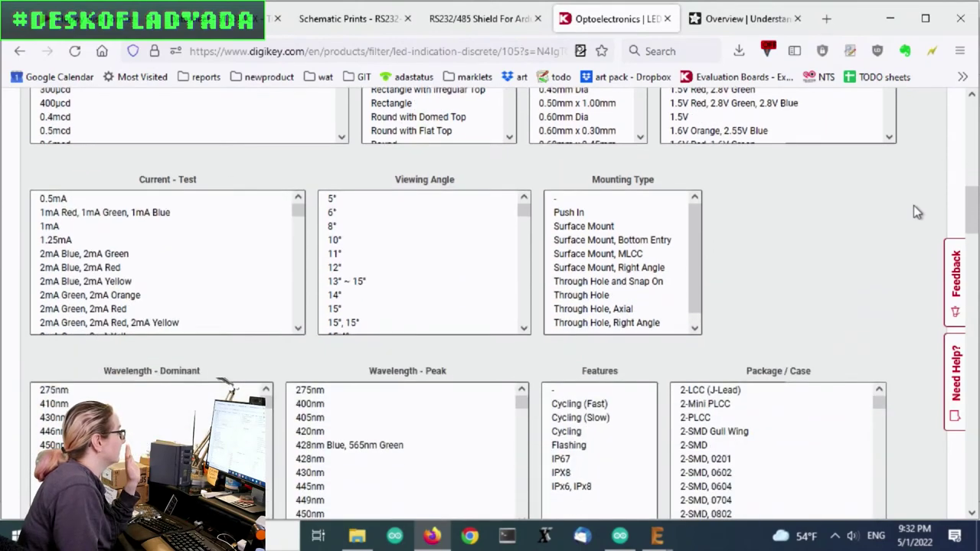
{"action": "scroll", "coordinate": [743, 223], "scroll_direction": "down", "scroll_amount": 3}
{"action": "scroll", "coordinate": [789, 222], "scroll_direction": "up", "scroll_amount": 17}
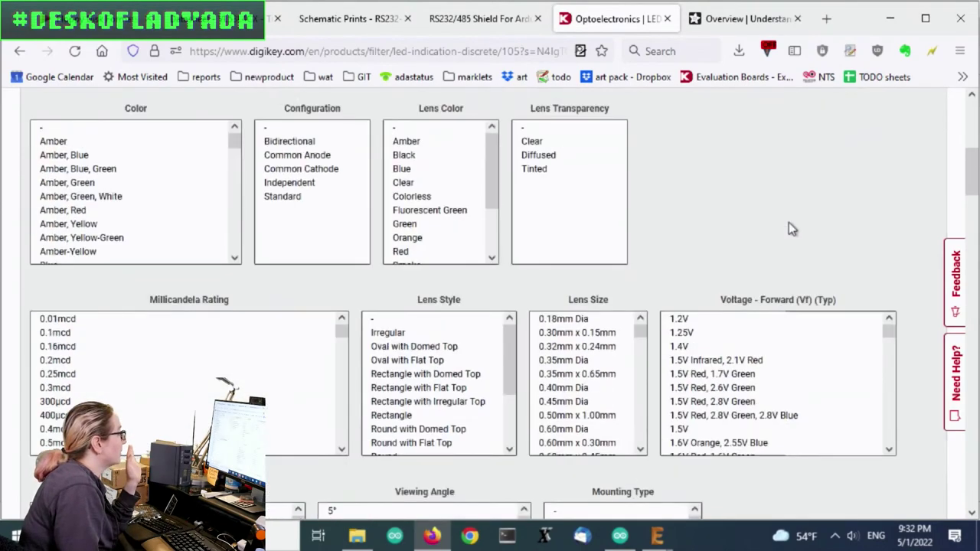
Filter the discrete LEDs by Part Status Active and apply the filter
{"action": "left_click", "coordinate": [681, 250]}
{"action": "scroll", "coordinate": [856, 225], "scroll_direction": "down", "scroll_amount": 10}
{"action": "scroll", "coordinate": [856, 224], "scroll_direction": "up", "scroll_amount": 10}
{"action": "scroll", "coordinate": [856, 224], "scroll_direction": "down", "scroll_amount": 4}
{"action": "scroll", "coordinate": [855, 221], "scroll_direction": "down", "scroll_amount": 20}
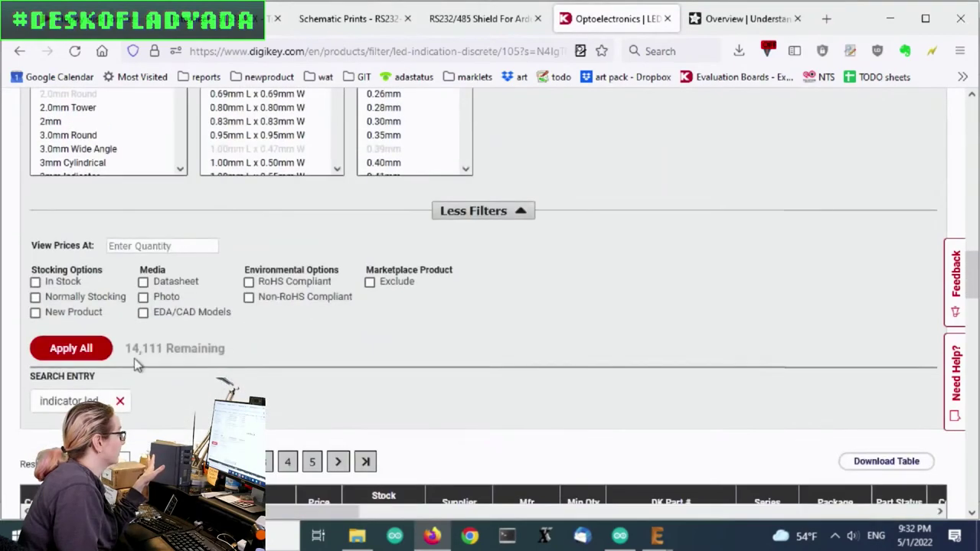
{"action": "left_click", "coordinate": [88, 350]}
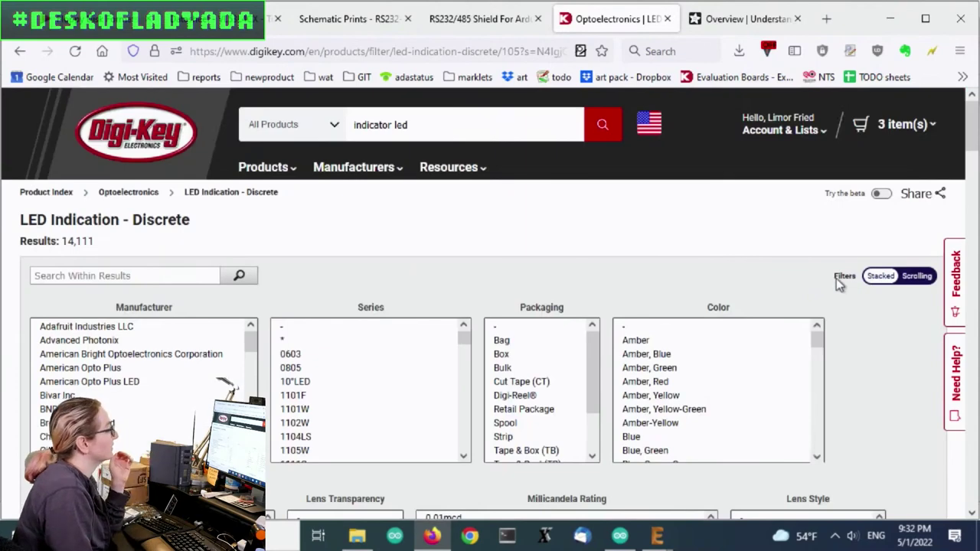
Filter Configuration by "-", Independent and Standard, and apply the selection
{"action": "scroll", "coordinate": [835, 276], "scroll_direction": "down", "scroll_amount": 7}
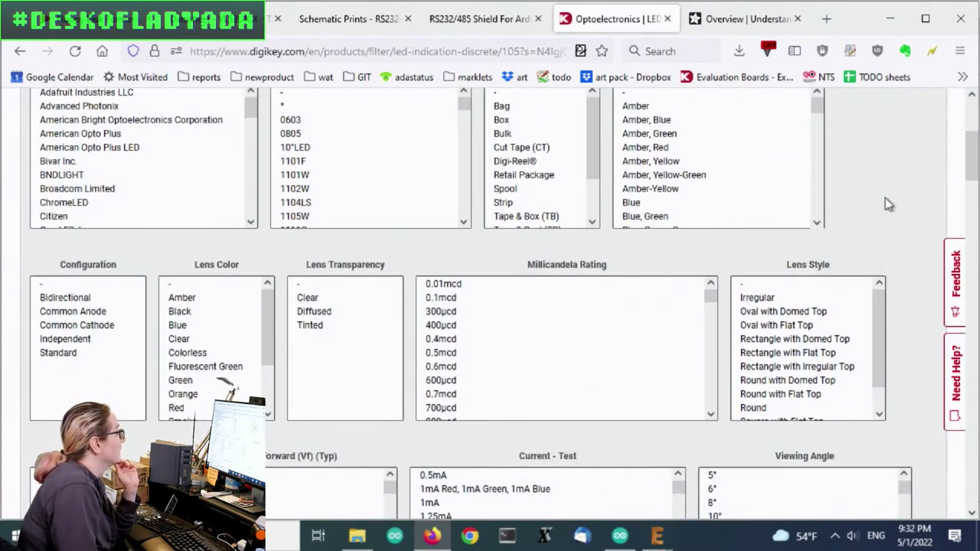
{"action": "scroll", "coordinate": [101, 242], "scroll_direction": "down", "scroll_amount": 2}
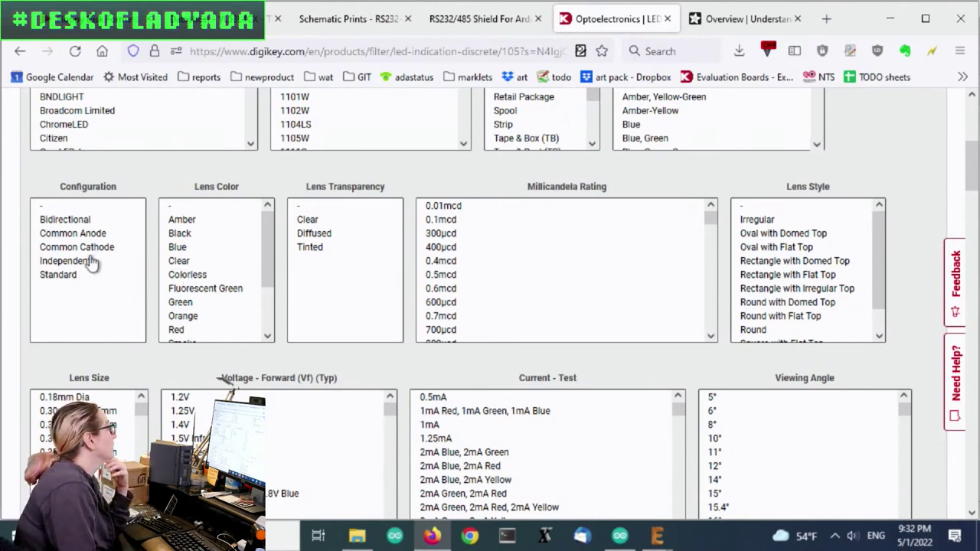
{"action": "left_click", "coordinate": [90, 262]}
{"action": "left_click", "coordinate": [84, 278], "text": "ctrl"}
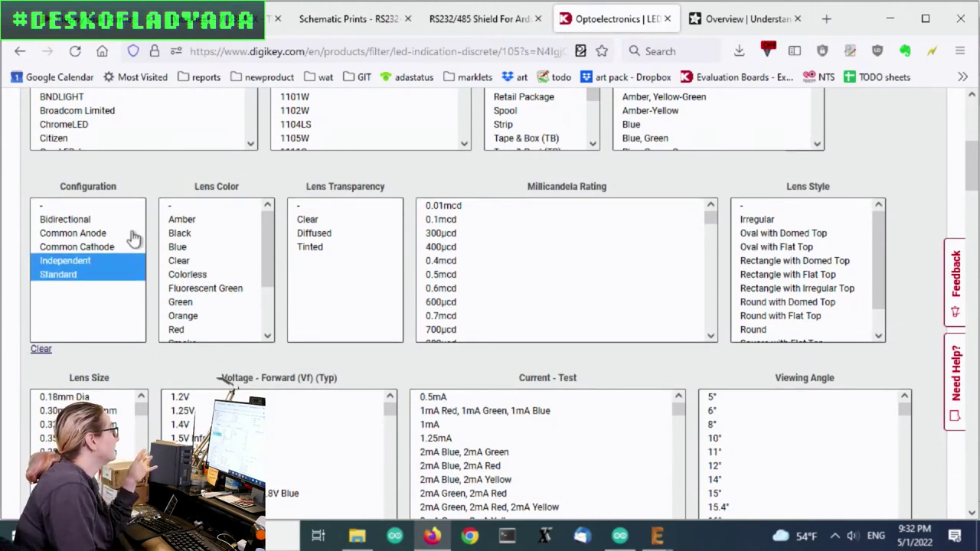
{"action": "left_click", "coordinate": [96, 205], "text": "ctrl"}
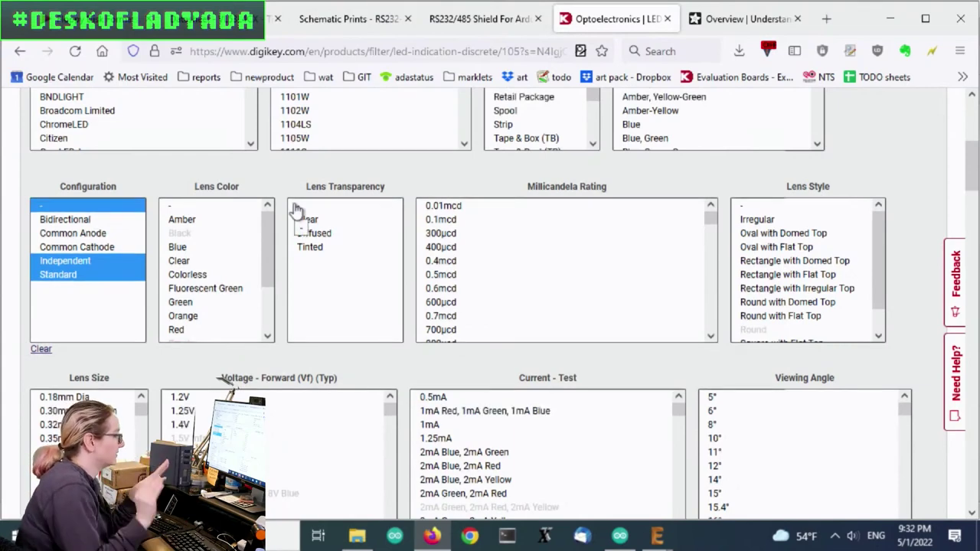
{"action": "scroll", "coordinate": [888, 275], "scroll_direction": "down", "scroll_amount": 3}
{"action": "scroll", "coordinate": [766, 284], "scroll_direction": "down", "scroll_amount": 3}
{"action": "scroll", "coordinate": [171, 319], "scroll_direction": "down", "scroll_amount": 4}
{"action": "scroll", "coordinate": [171, 337], "scroll_direction": "down", "scroll_amount": 2}
{"action": "scroll", "coordinate": [711, 372], "scroll_direction": "down", "scroll_amount": 4}
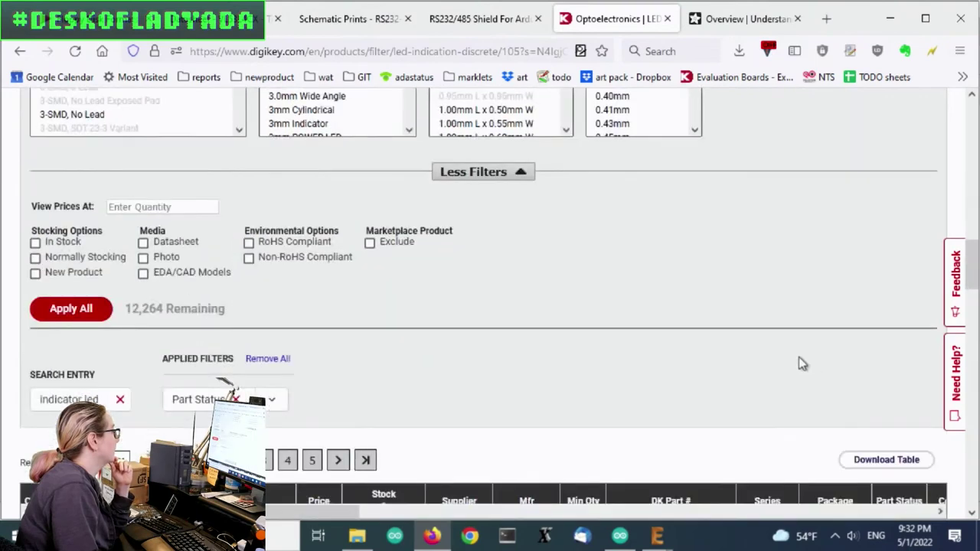
{"action": "scroll", "coordinate": [830, 294], "scroll_direction": "up", "scroll_amount": 6}
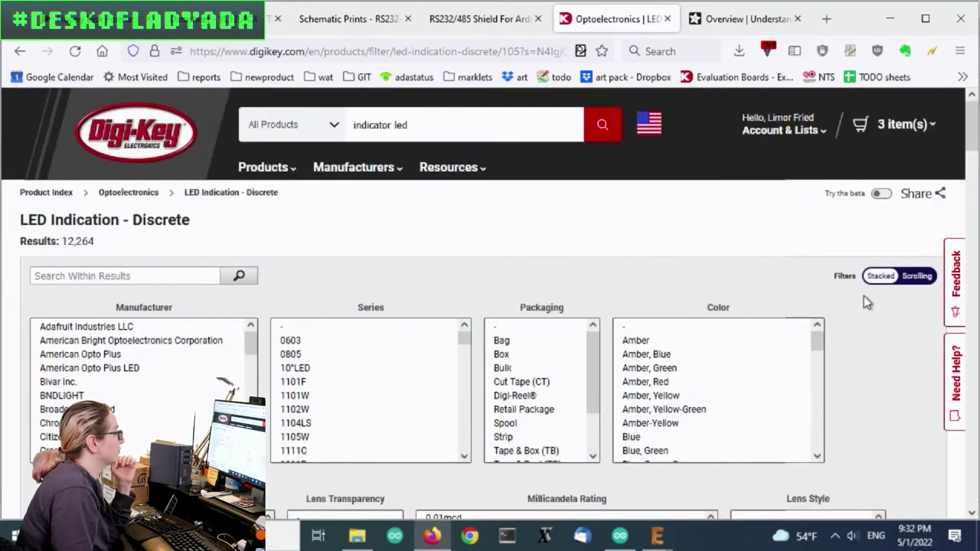
Filter Mounting Type by "-", Surface Mount and Surface Mount, MLCC, and apply the selection
{"action": "scroll", "coordinate": [864, 296], "scroll_direction": "down", "scroll_amount": 6}
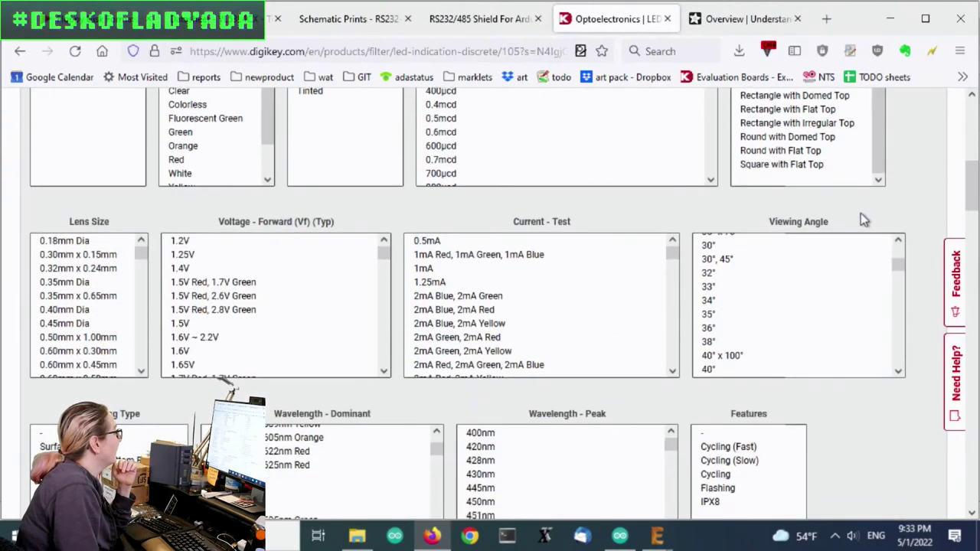
{"action": "scroll", "coordinate": [940, 236], "scroll_direction": "down", "scroll_amount": 2}
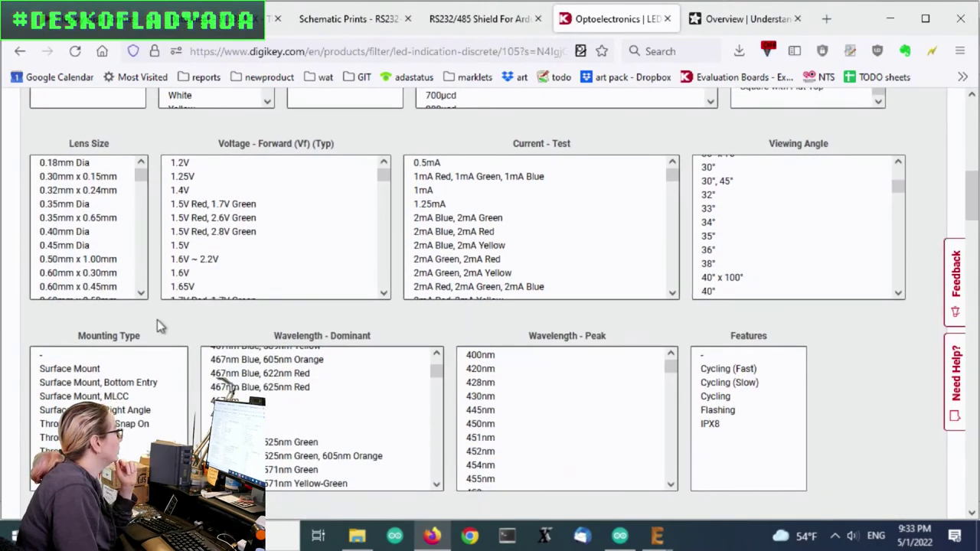
{"action": "left_click_drag", "start_coordinate": [106, 370], "coordinate": [109, 361]}
{"action": "left_click", "coordinate": [107, 396], "text": "ctrl"}
{"action": "scroll", "coordinate": [104, 379], "scroll_direction": "down", "scroll_amount": 2}
{"action": "scroll", "coordinate": [96, 354], "scroll_direction": "down", "scroll_amount": 2}
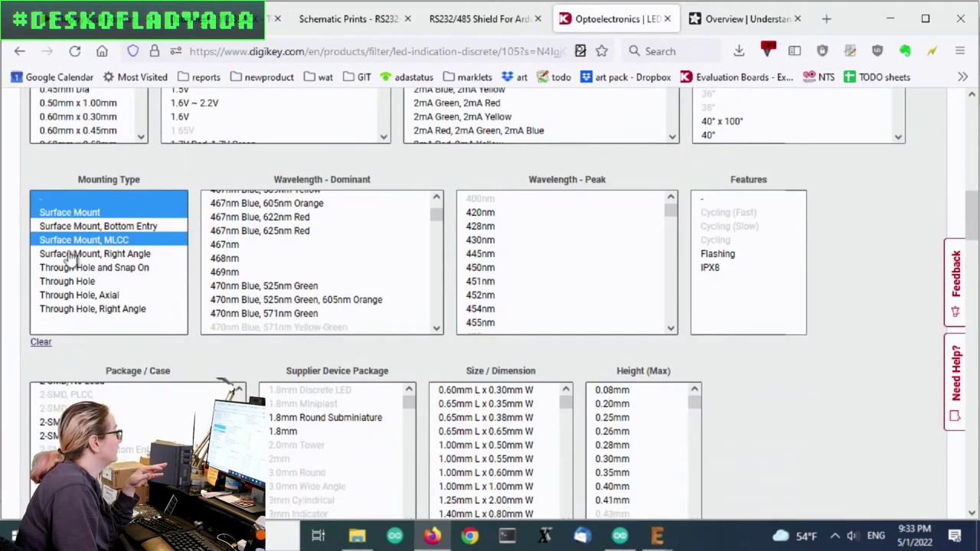
{"action": "scroll", "coordinate": [809, 354], "scroll_direction": "down", "scroll_amount": 5}
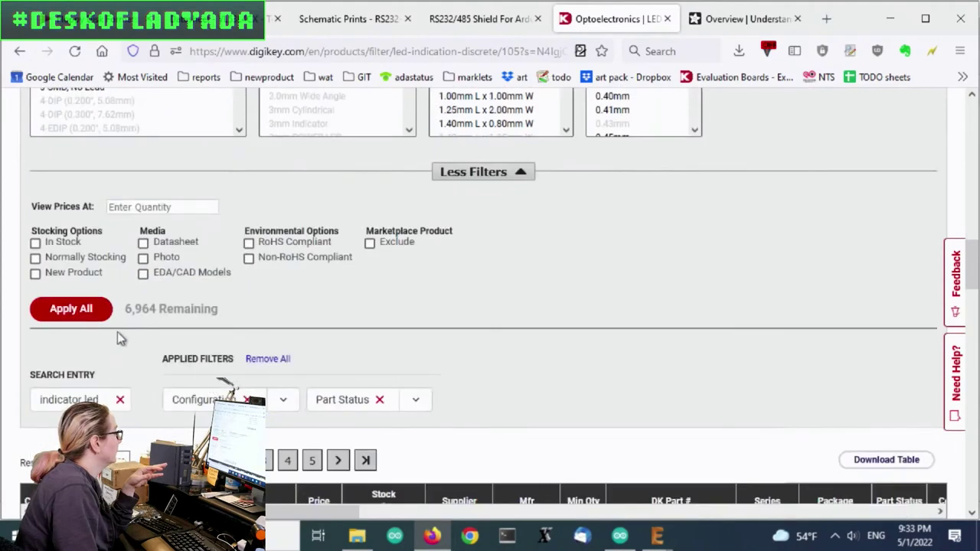
{"action": "scroll", "coordinate": [651, 243], "scroll_direction": "up", "scroll_amount": 10}
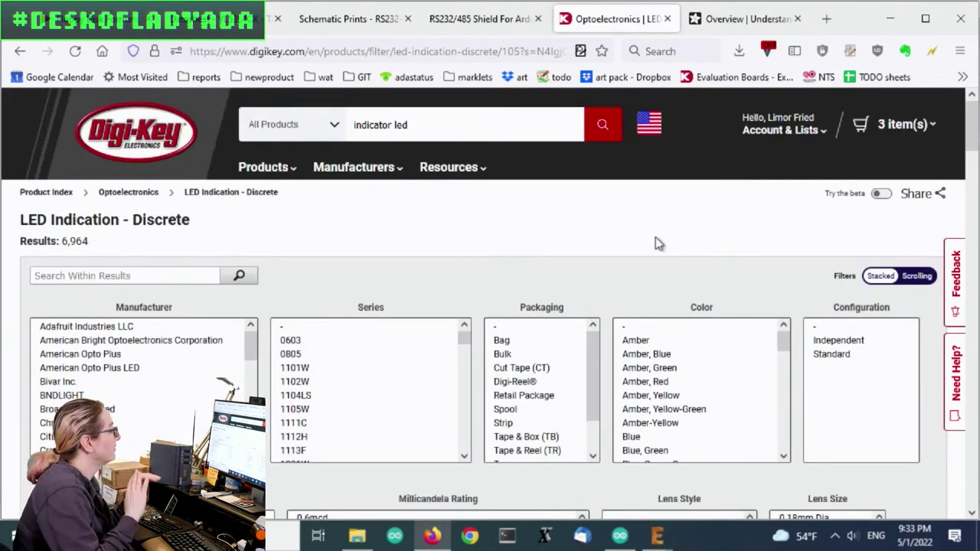
Look over the filtered LED results and preview the part photos, including L152L-LIC
{"action": "scroll", "coordinate": [701, 247], "scroll_direction": "down", "scroll_amount": 1}
{"action": "scroll", "coordinate": [698, 242], "scroll_direction": "down", "scroll_amount": 2}
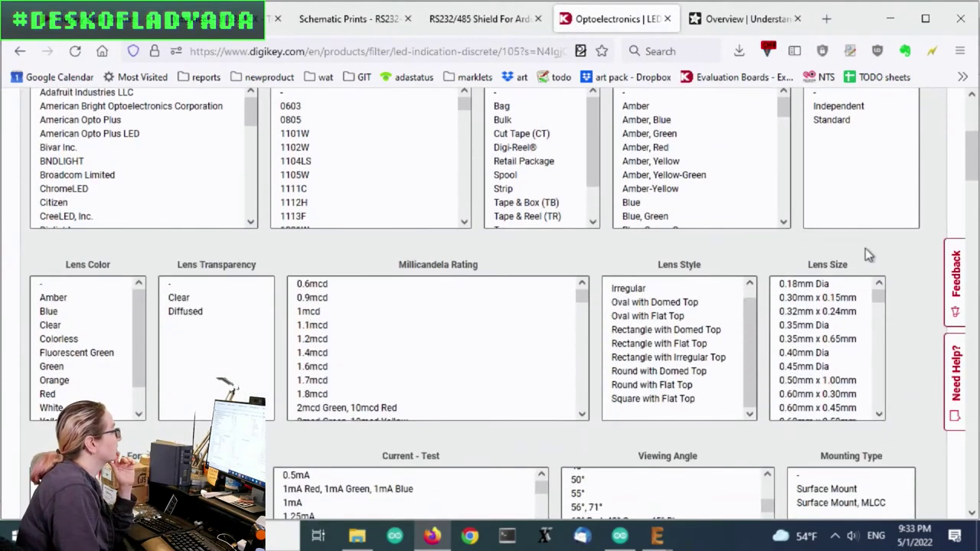
{"action": "scroll", "coordinate": [865, 253], "scroll_direction": "down", "scroll_amount": 10}
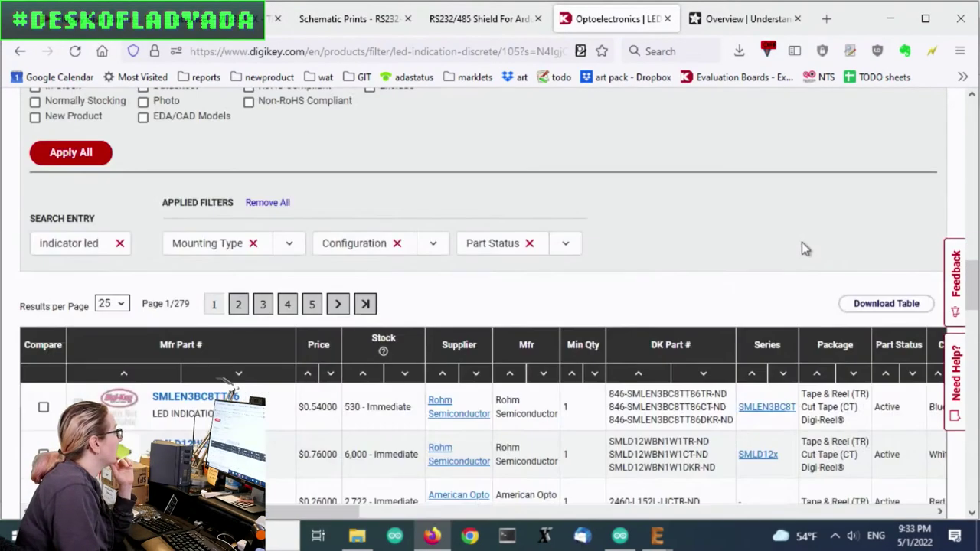
{"action": "scroll", "coordinate": [802, 248], "scroll_direction": "down", "scroll_amount": 3}
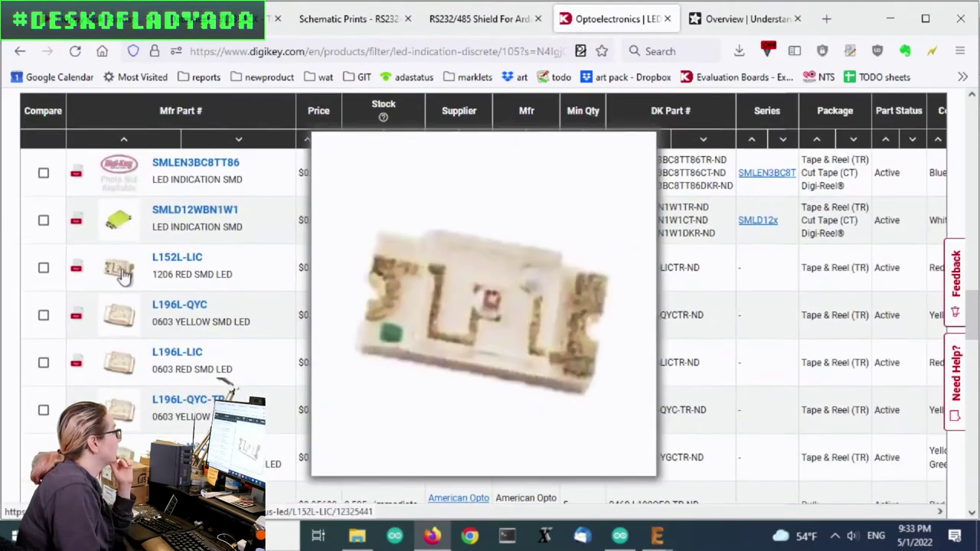
{"action": "mouse_move", "coordinate": [120, 365]}
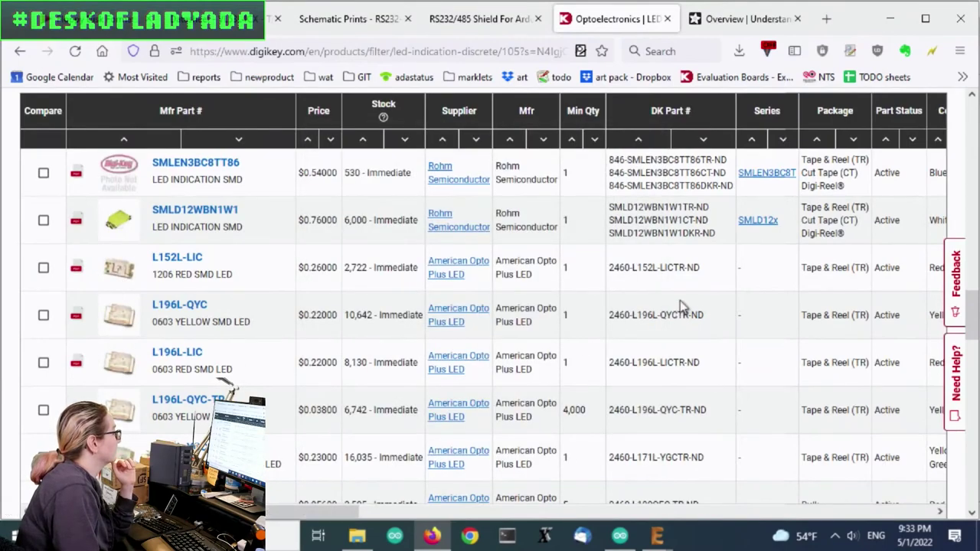
Return from the results to the filters and examine the colour options offered in the Color filter
{"action": "scroll", "coordinate": [663, 319], "scroll_direction": "up", "scroll_amount": 10}
{"action": "scroll", "coordinate": [662, 319], "scroll_direction": "up", "scroll_amount": 3}
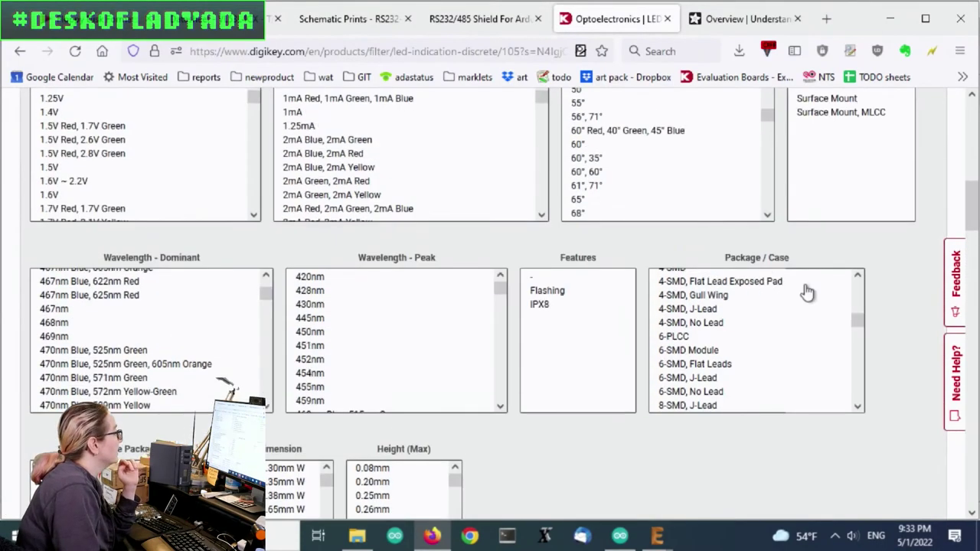
{"action": "scroll", "coordinate": [928, 253], "scroll_direction": "up", "scroll_amount": 1}
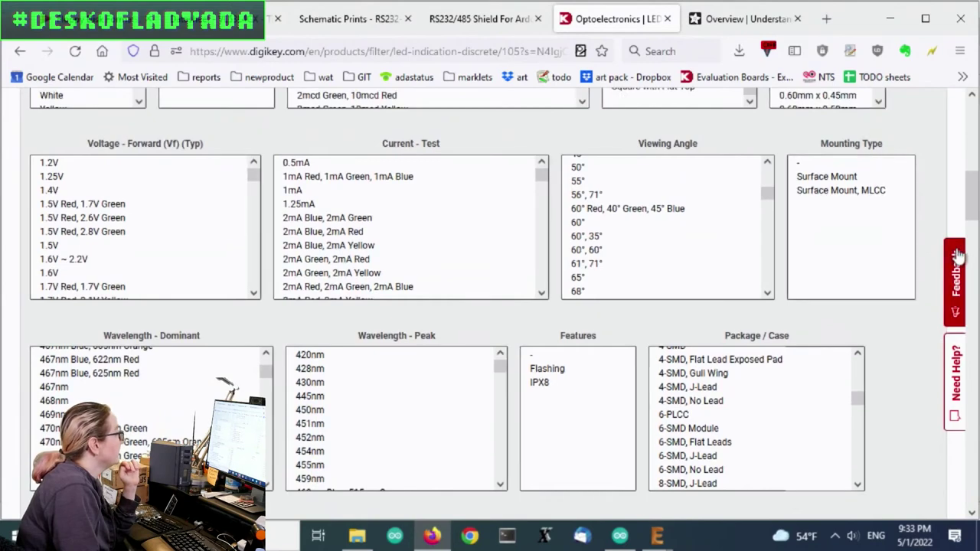
{"action": "scroll", "coordinate": [953, 251], "scroll_direction": "up", "scroll_amount": 1}
{"action": "scroll", "coordinate": [954, 251], "scroll_direction": "up", "scroll_amount": 4}
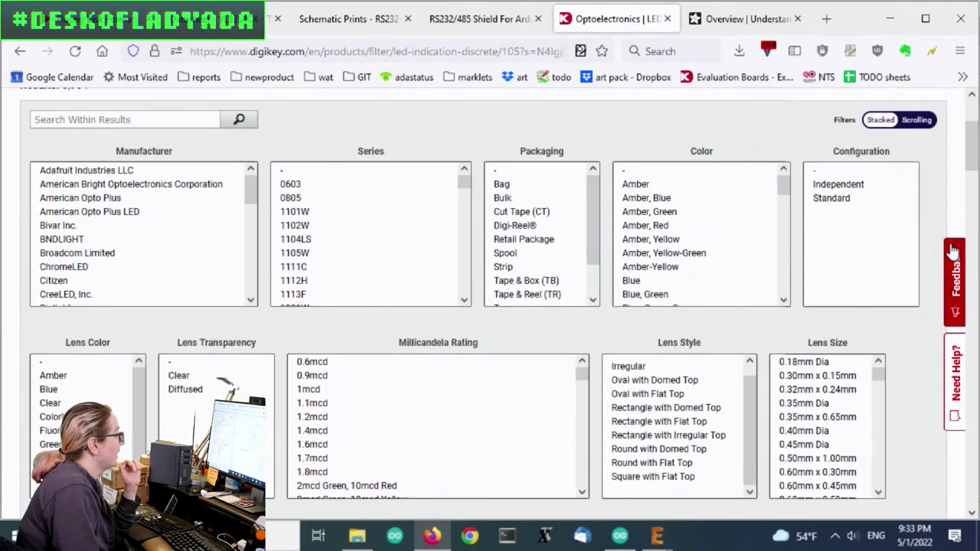
{"action": "left_click_drag", "start_coordinate": [785, 189], "coordinate": [813, 227]}
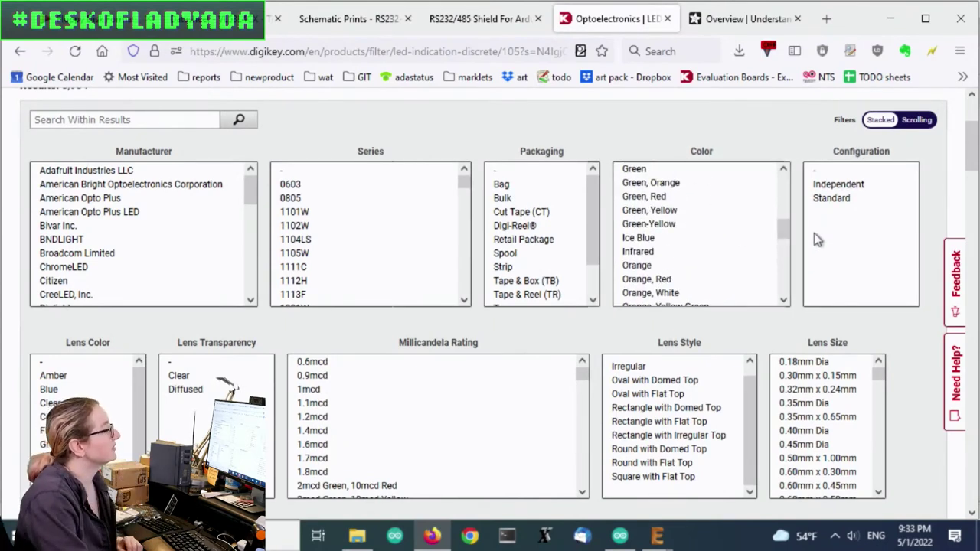
{"action": "scroll", "coordinate": [955, 247], "scroll_direction": "down", "scroll_amount": 3}
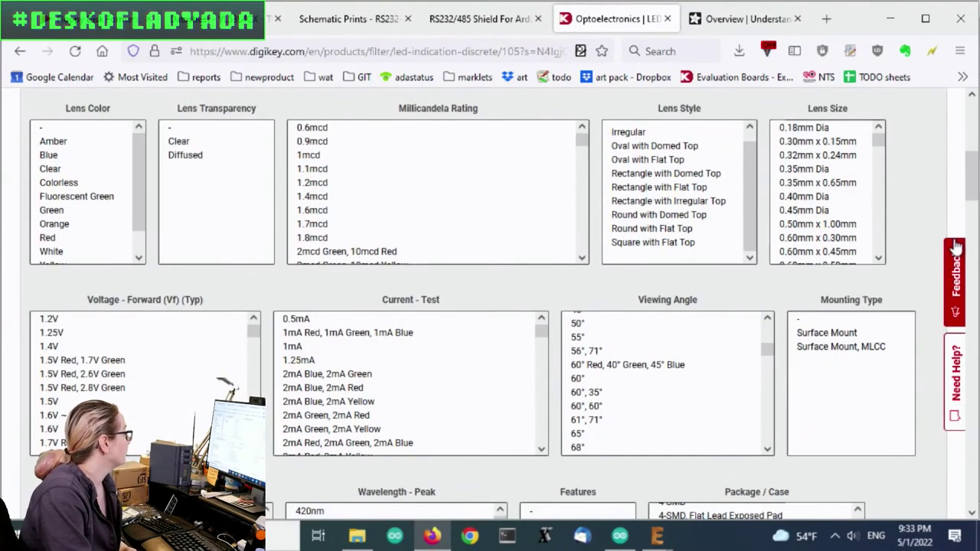
{"action": "scroll", "coordinate": [955, 246], "scroll_direction": "down", "scroll_amount": 2}
{"action": "scroll", "coordinate": [950, 253], "scroll_direction": "up", "scroll_amount": 5}
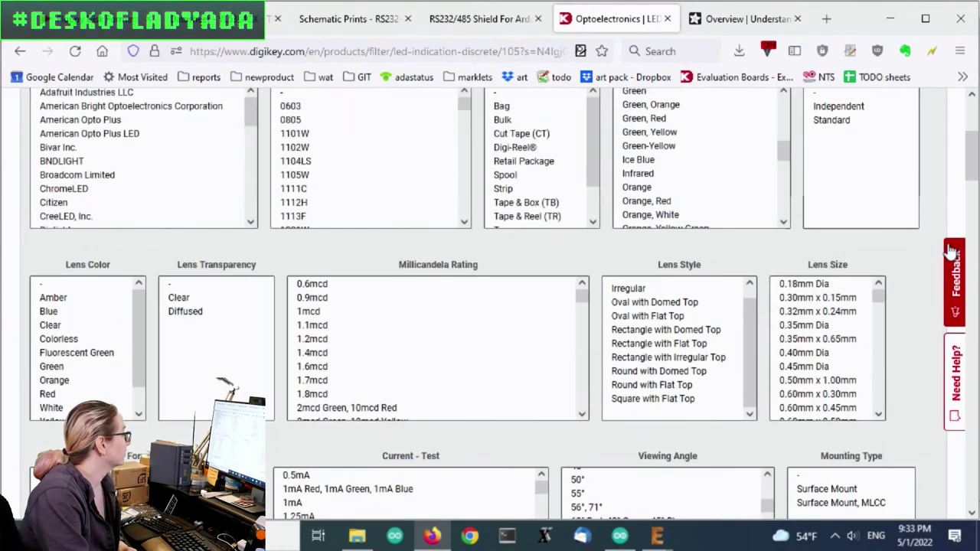
{"action": "scroll", "coordinate": [797, 222], "scroll_direction": "down", "scroll_amount": 1}
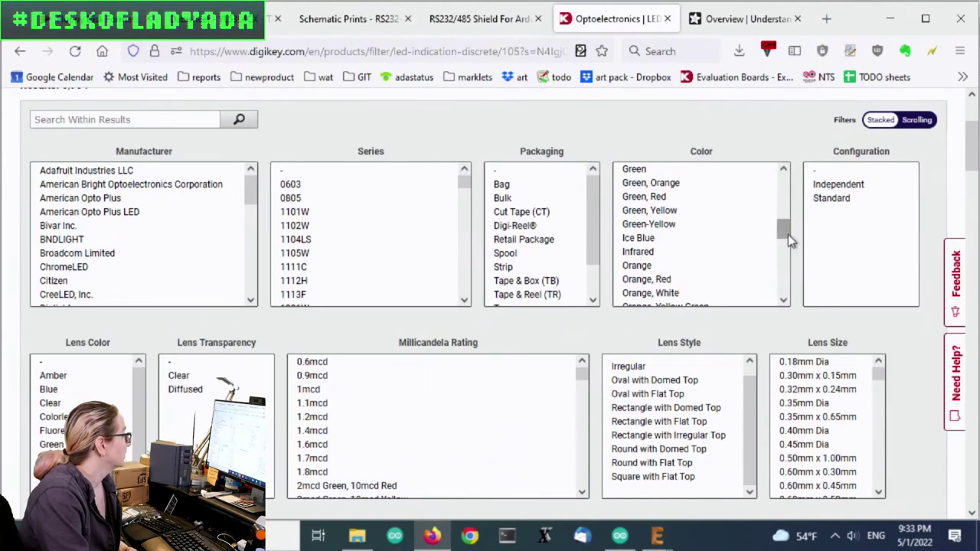
{"action": "scroll", "coordinate": [787, 234], "scroll_direction": "up", "scroll_amount": 1}
{"action": "scroll", "coordinate": [794, 233], "scroll_direction": "down", "scroll_amount": 1}
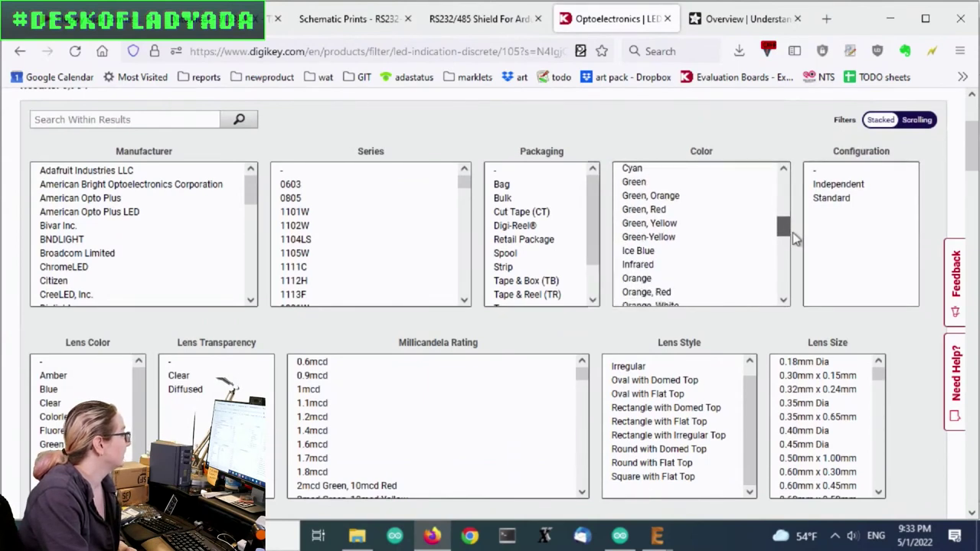
{"action": "scroll", "coordinate": [793, 232], "scroll_direction": "up", "scroll_amount": 1}
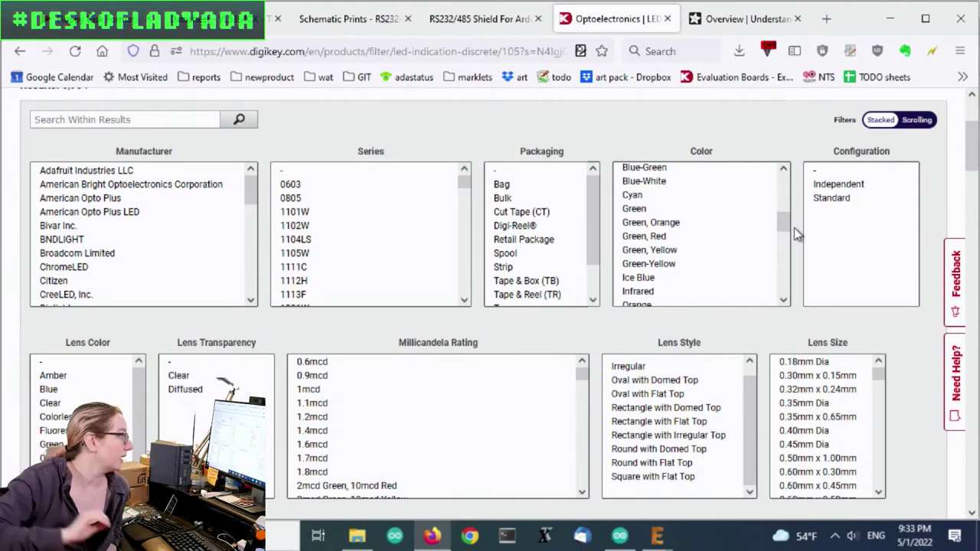
Examine the Current - Test values and the remaining filter categories, down to the list of applied filters
{"action": "scroll", "coordinate": [849, 178], "scroll_direction": "down", "scroll_amount": 5}
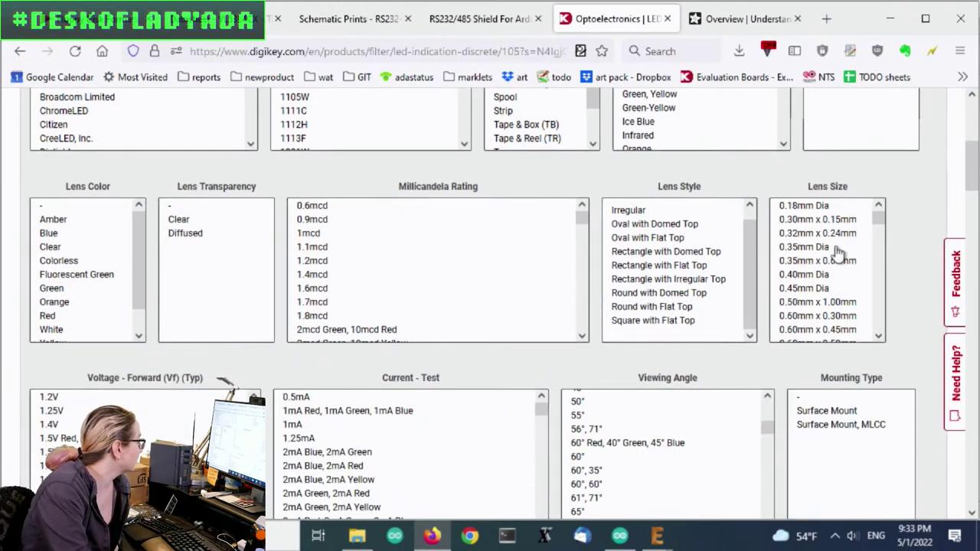
{"action": "scroll", "coordinate": [908, 238], "scroll_direction": "down", "scroll_amount": 6}
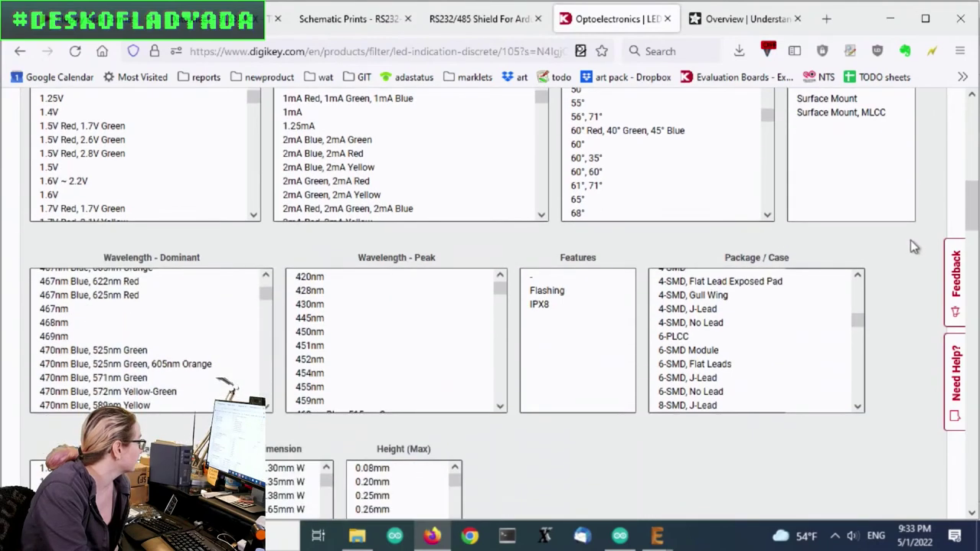
{"action": "scroll", "coordinate": [912, 244], "scroll_direction": "up", "scroll_amount": 7}
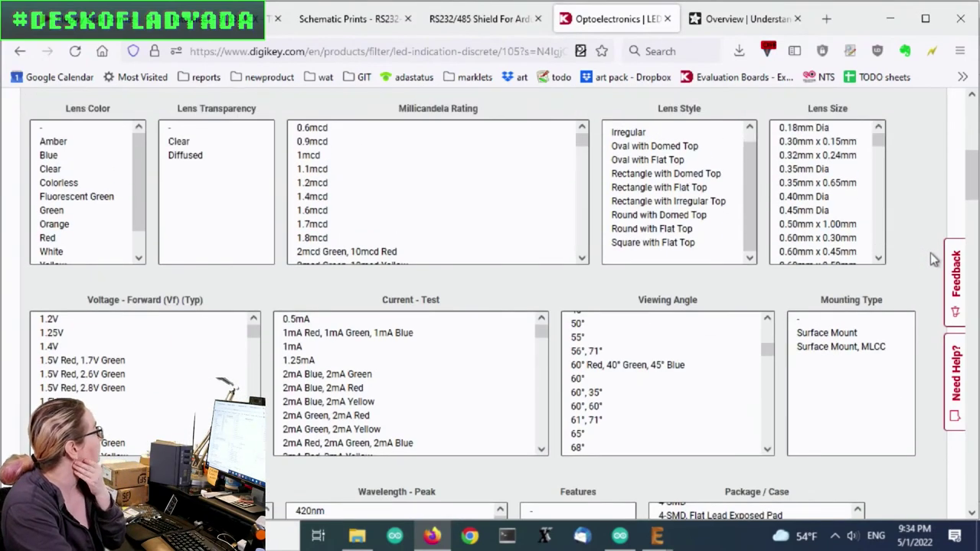
{"action": "scroll", "coordinate": [931, 260], "scroll_direction": "down", "scroll_amount": 3}
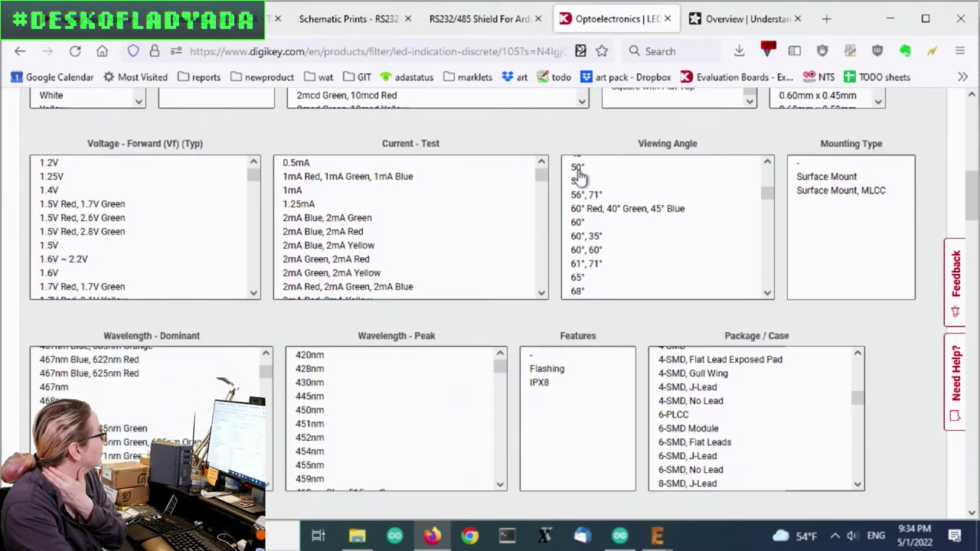
{"action": "scroll", "coordinate": [540, 184], "scroll_direction": "down", "scroll_amount": 10}
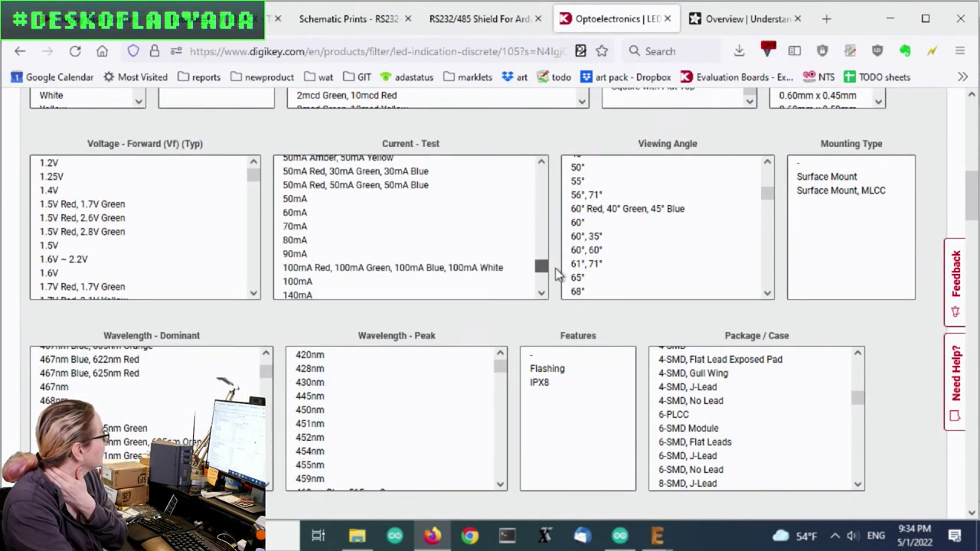
{"action": "scroll", "coordinate": [885, 302], "scroll_direction": "down", "scroll_amount": 3}
{"action": "scroll", "coordinate": [888, 299], "scroll_direction": "down", "scroll_amount": 8}
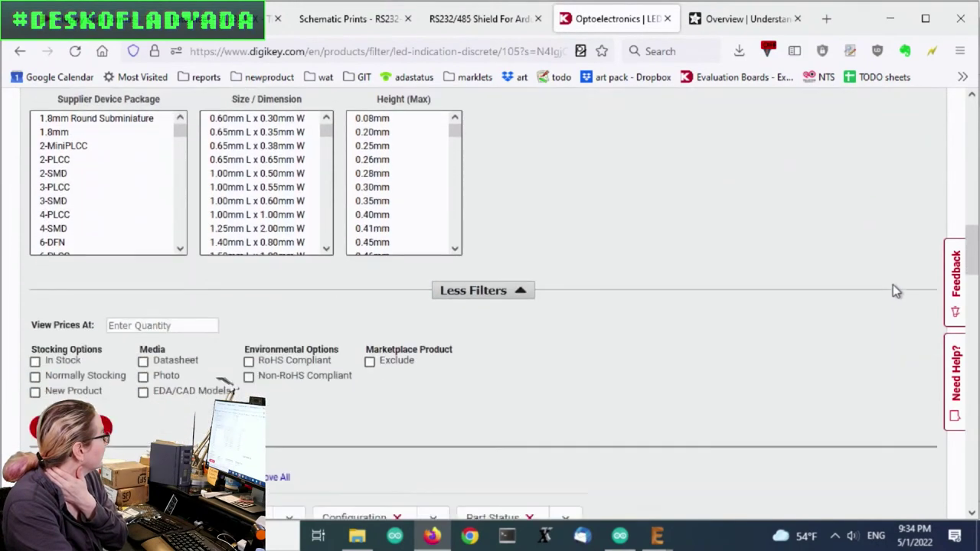
{"action": "scroll", "coordinate": [893, 284], "scroll_direction": "down", "scroll_amount": 5}
{"action": "left_click_drag", "start_coordinate": [321, 512], "coordinate": [237, 513]}
{"action": "scroll", "coordinate": [820, 329], "scroll_direction": "up", "scroll_amount": 10}
{"action": "scroll", "coordinate": [821, 334], "scroll_direction": "up", "scroll_amount": 3}
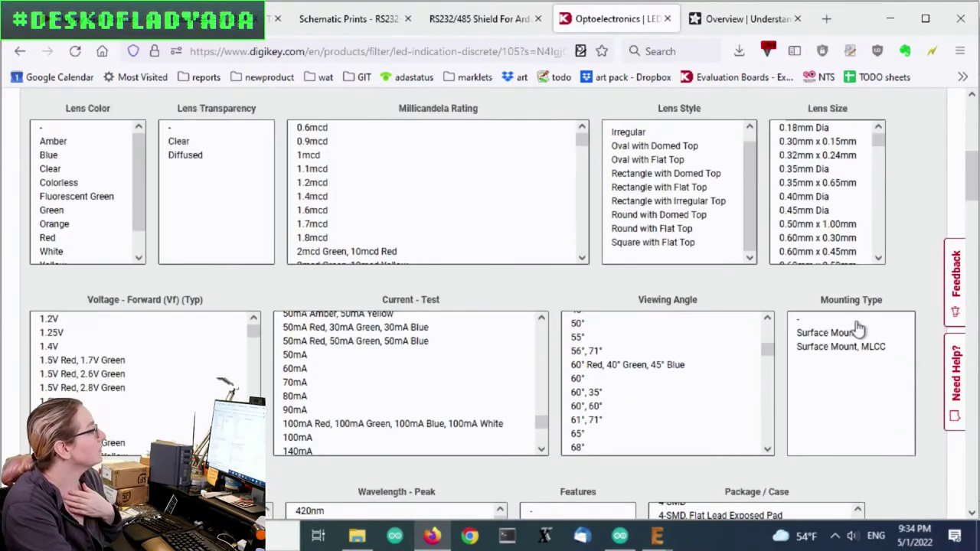
{"action": "scroll", "coordinate": [861, 329], "scroll_direction": "up", "scroll_amount": 4}
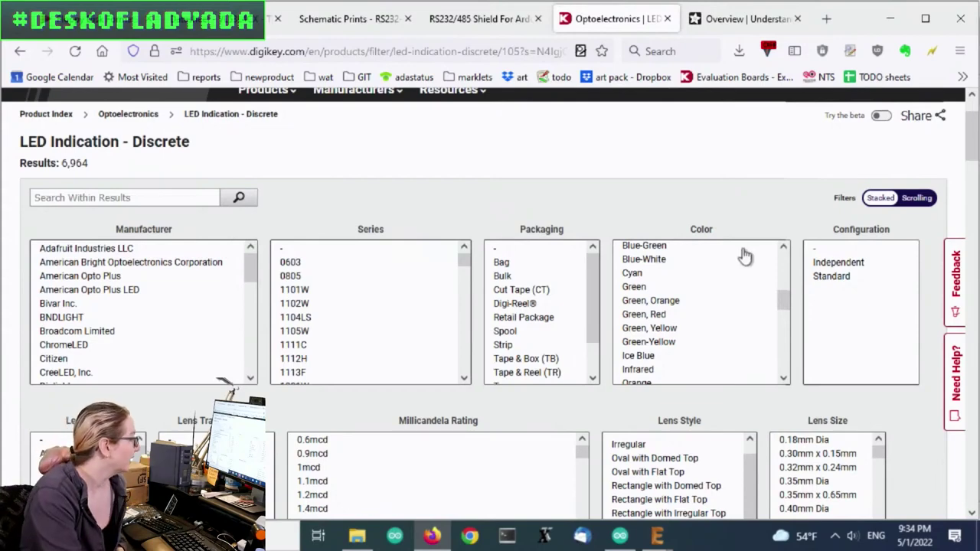
Check the Color, Lens Color and Wavelength filters for multi-colour LED options
{"action": "scroll", "coordinate": [768, 276], "scroll_direction": "down", "scroll_amount": 2}
{"action": "left_click_drag", "start_coordinate": [783, 309], "coordinate": [786, 332]}
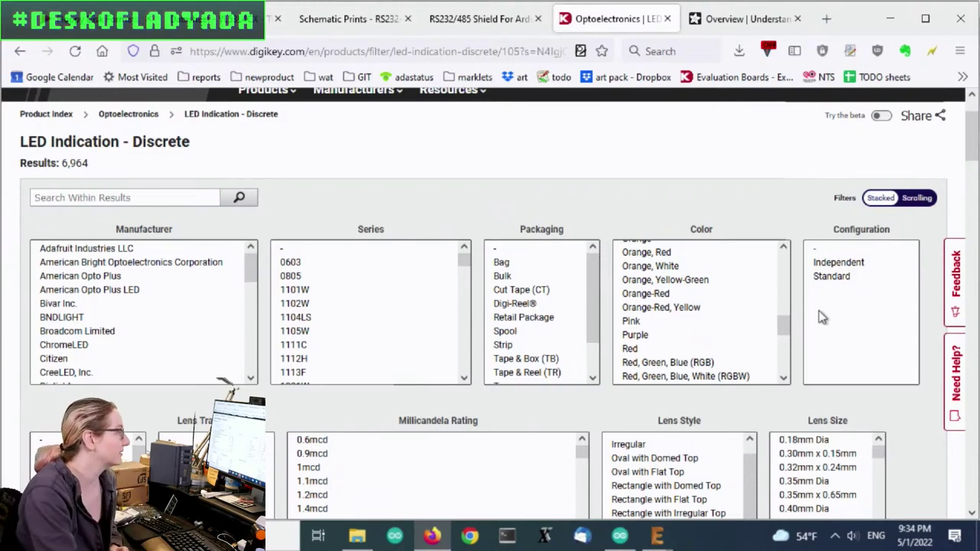
{"action": "scroll", "coordinate": [770, 223], "scroll_direction": "down", "scroll_amount": 3}
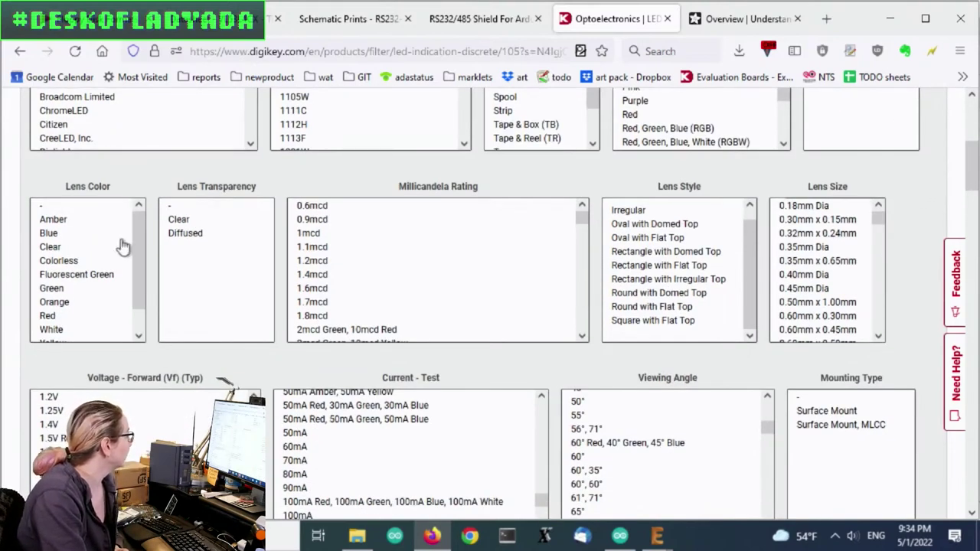
{"action": "scroll", "coordinate": [176, 197], "scroll_direction": "down", "scroll_amount": 1}
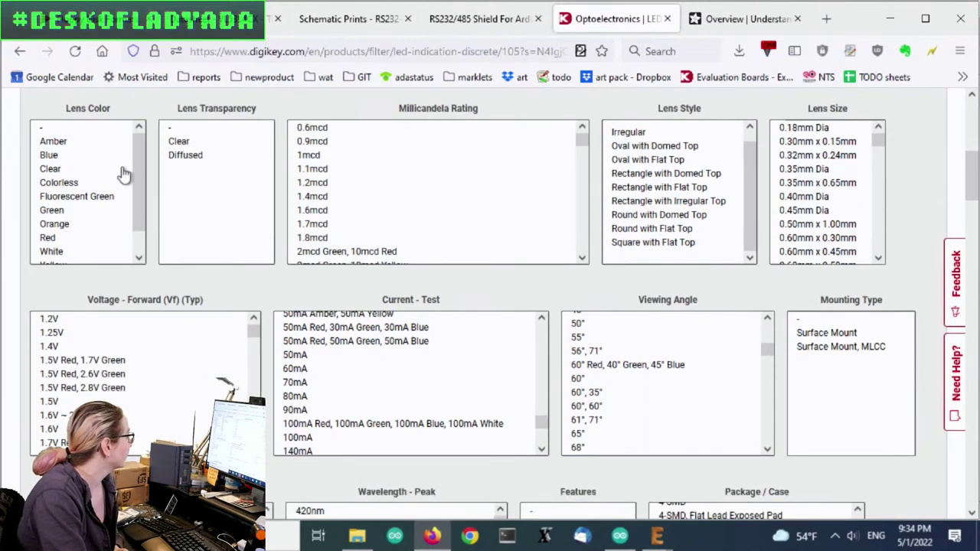
{"action": "scroll", "coordinate": [307, 200], "scroll_direction": "down", "scroll_amount": 4}
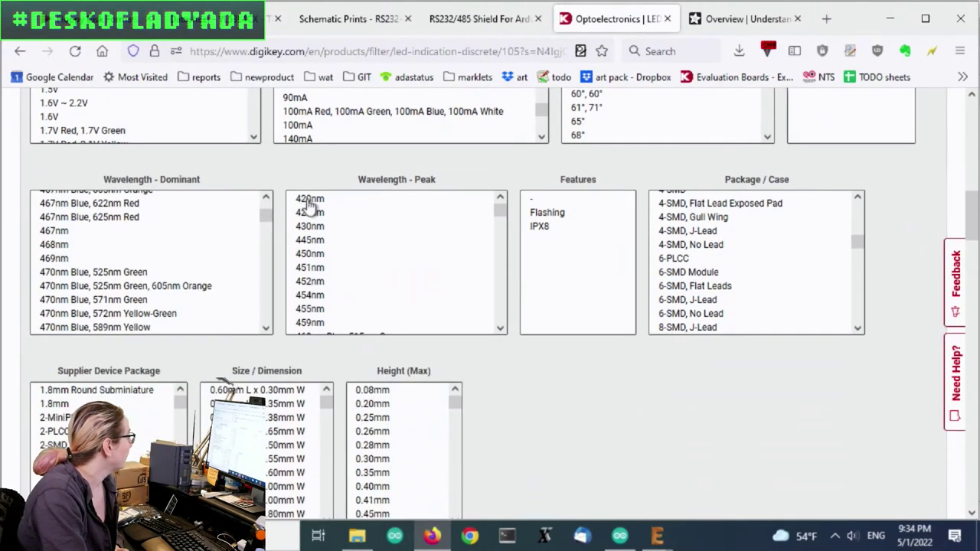
{"action": "scroll", "coordinate": [313, 206], "scroll_direction": "down", "scroll_amount": 1}
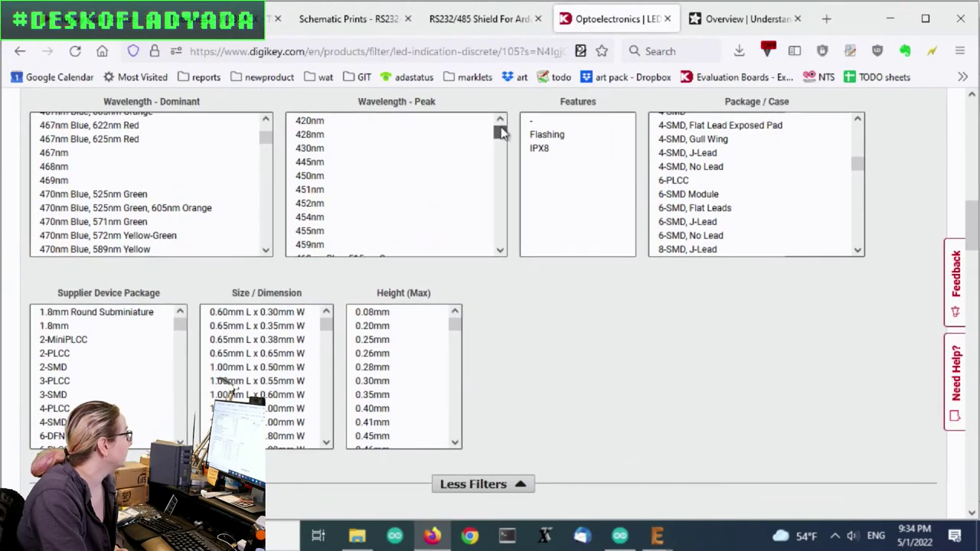
{"action": "left_click_drag", "start_coordinate": [499, 133], "coordinate": [505, 135]}
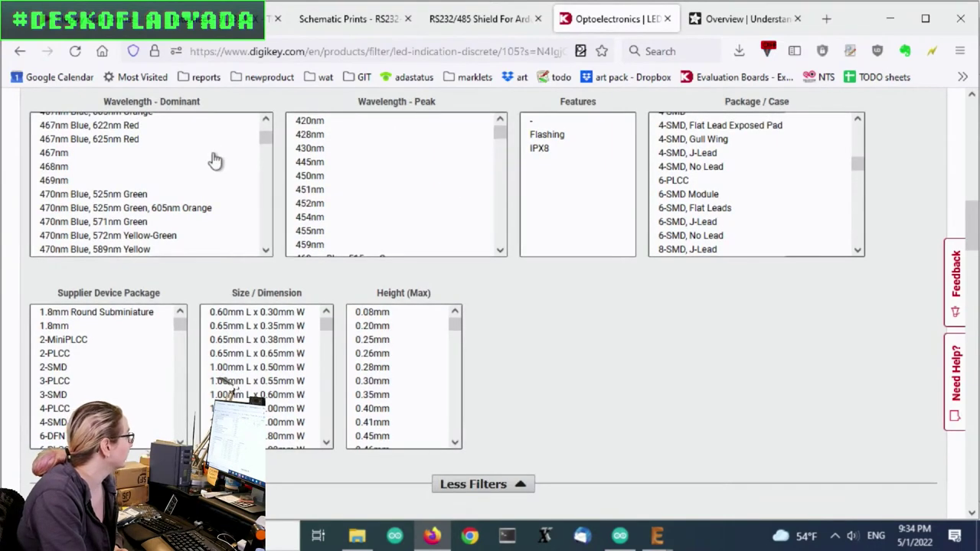
{"action": "scroll", "coordinate": [816, 269], "scroll_direction": "up", "scroll_amount": 8}
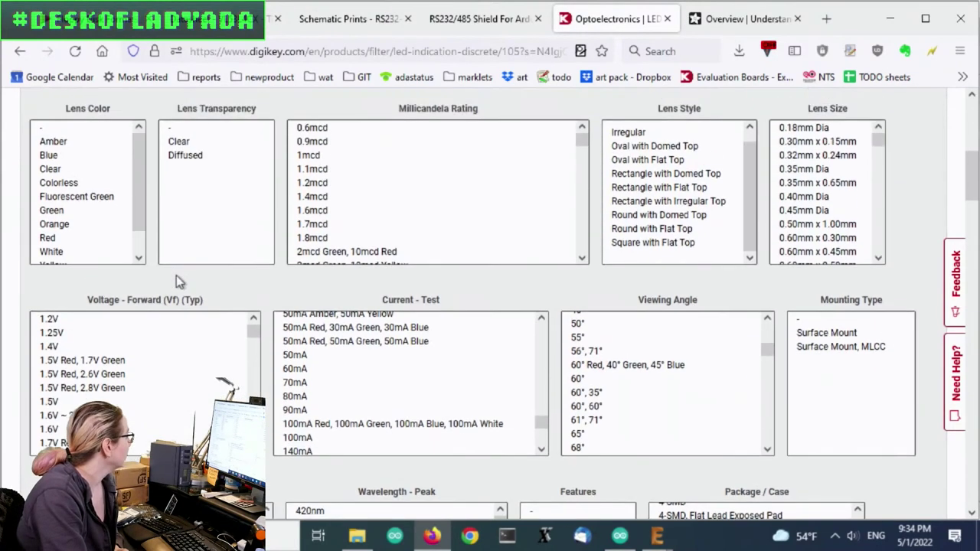
{"action": "scroll", "coordinate": [335, 226], "scroll_direction": "up", "scroll_amount": 3}
{"action": "scroll", "coordinate": [334, 225], "scroll_direction": "down", "scroll_amount": 5}
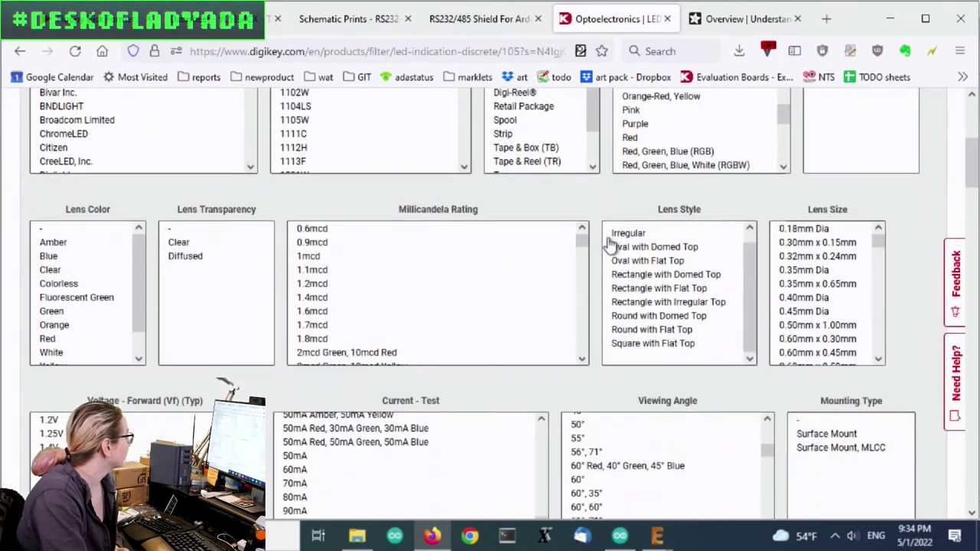
{"action": "scroll", "coordinate": [925, 220], "scroll_direction": "down", "scroll_amount": 5}
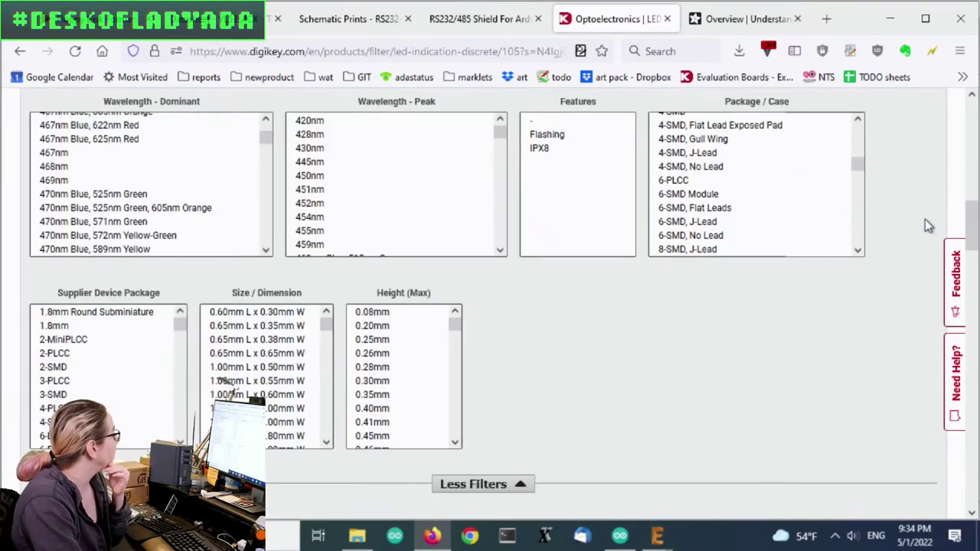
Narrow the Configuration filter to "-" and Standard, leaving out Independent, and apply the selection
{"action": "scroll", "coordinate": [926, 220], "scroll_direction": "up", "scroll_amount": 5}
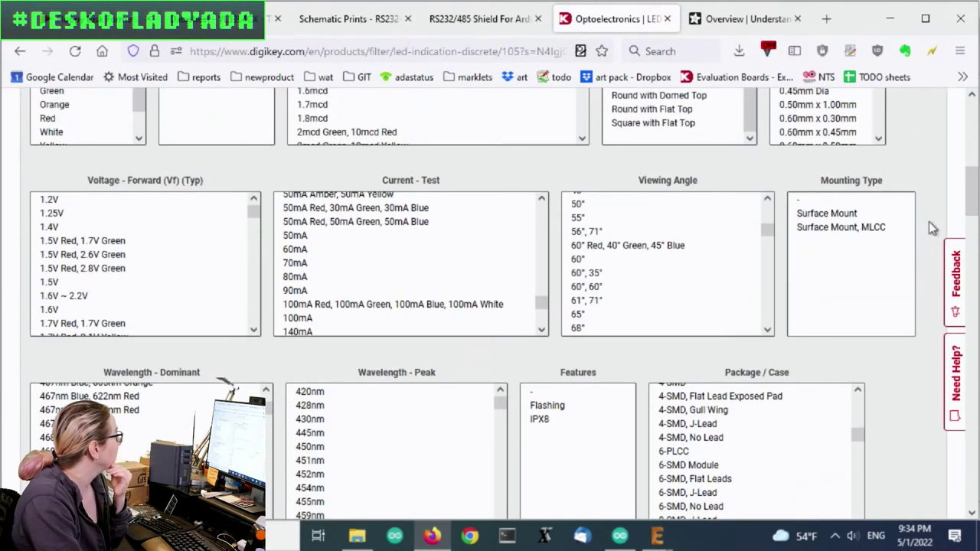
{"action": "scroll", "coordinate": [931, 225], "scroll_direction": "up", "scroll_amount": 1}
{"action": "scroll", "coordinate": [931, 225], "scroll_direction": "up", "scroll_amount": 2}
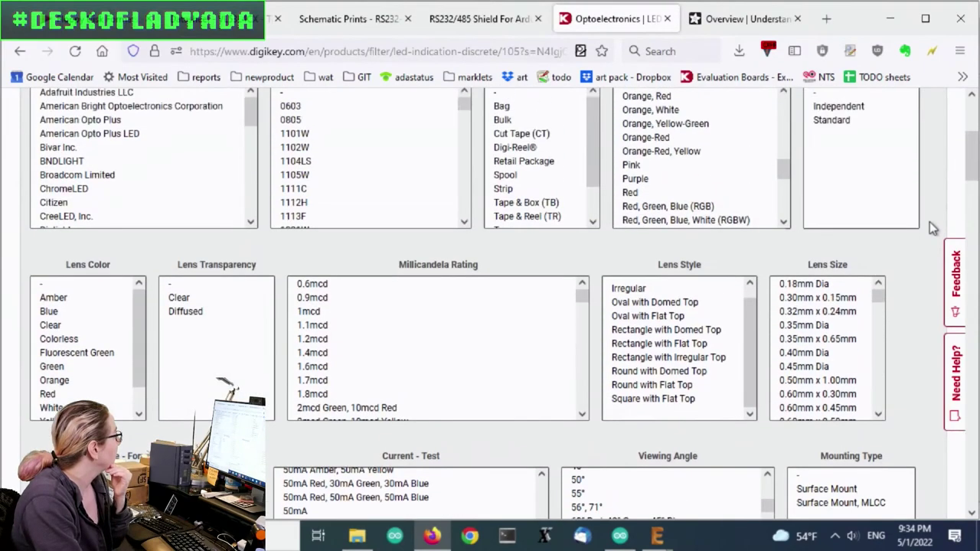
{"action": "left_click", "coordinate": [853, 199]}
{"action": "left_click", "coordinate": [857, 184], "text": "ctrl"}
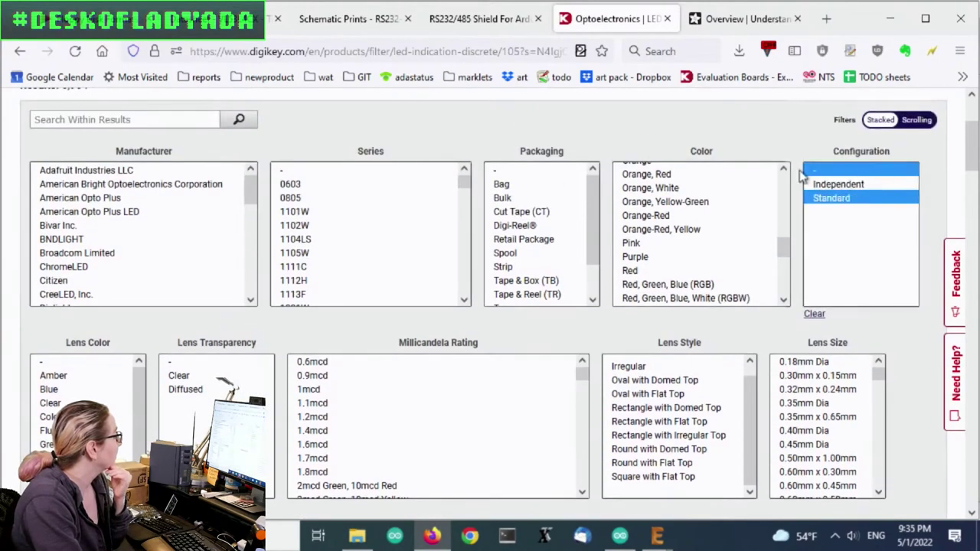
{"action": "scroll", "coordinate": [944, 239], "scroll_direction": "down", "scroll_amount": 6}
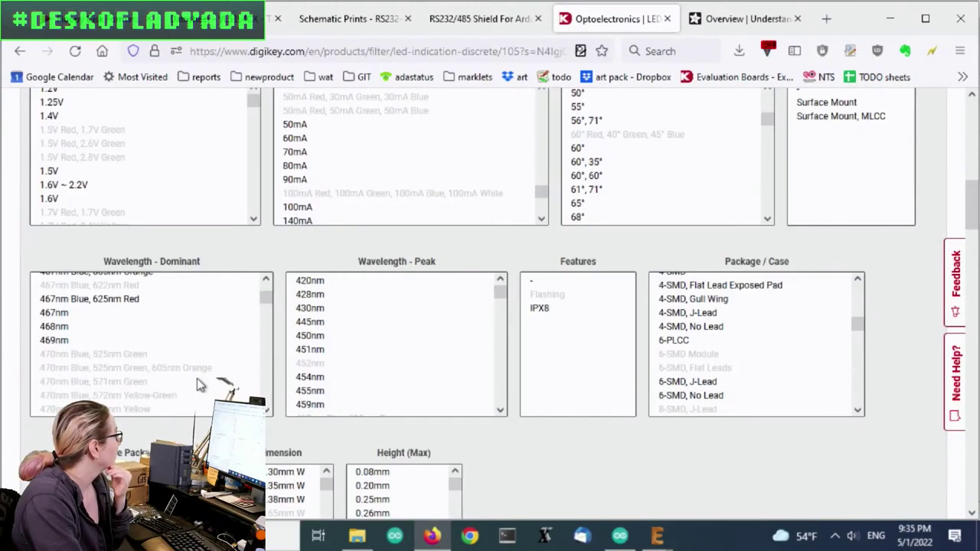
{"action": "scroll", "coordinate": [680, 399], "scroll_direction": "down", "scroll_amount": 3}
{"action": "scroll", "coordinate": [660, 459], "scroll_direction": "down", "scroll_amount": 7}
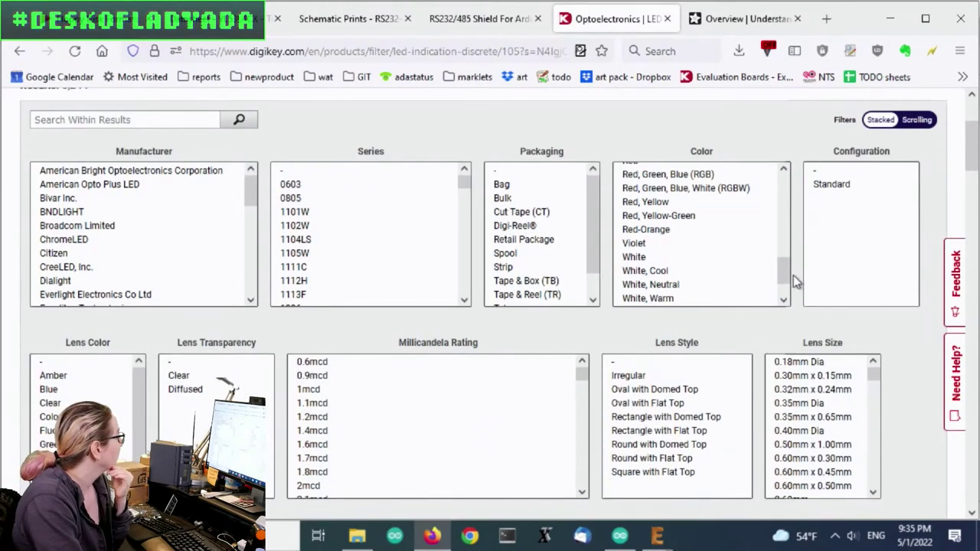
Review the narrowed filter options, from Color and Millicandela Rating down to Wavelength and Package / Case
{"action": "left_click_drag", "start_coordinate": [795, 281], "coordinate": [795, 201]}
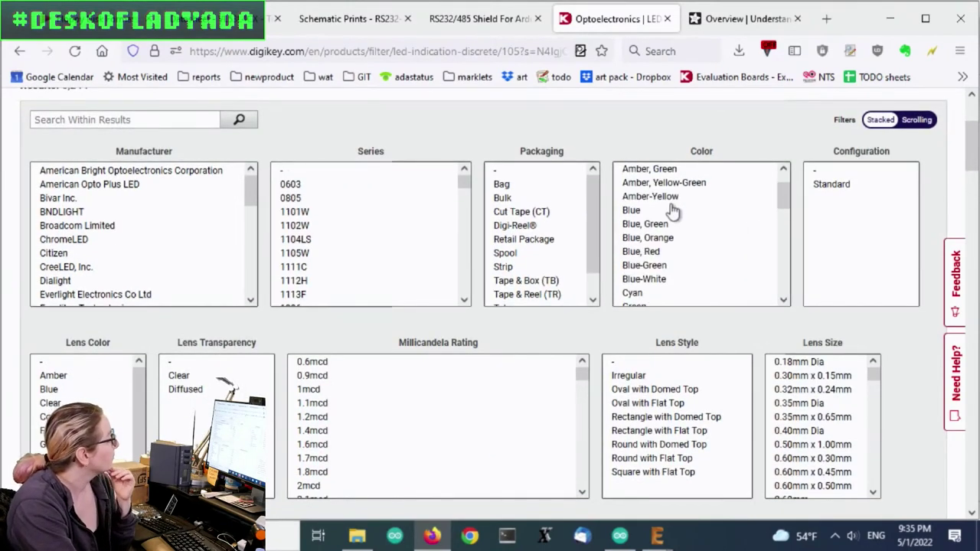
{"action": "scroll", "coordinate": [685, 213], "scroll_direction": "down", "scroll_amount": 2}
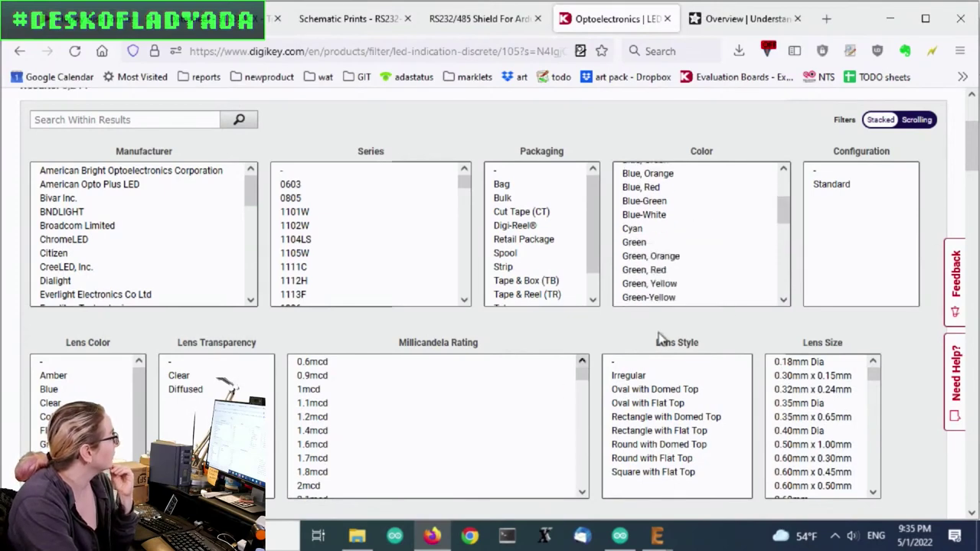
{"action": "scroll", "coordinate": [684, 240], "scroll_direction": "up", "scroll_amount": 3}
{"action": "scroll", "coordinate": [360, 337], "scroll_direction": "down", "scroll_amount": 2}
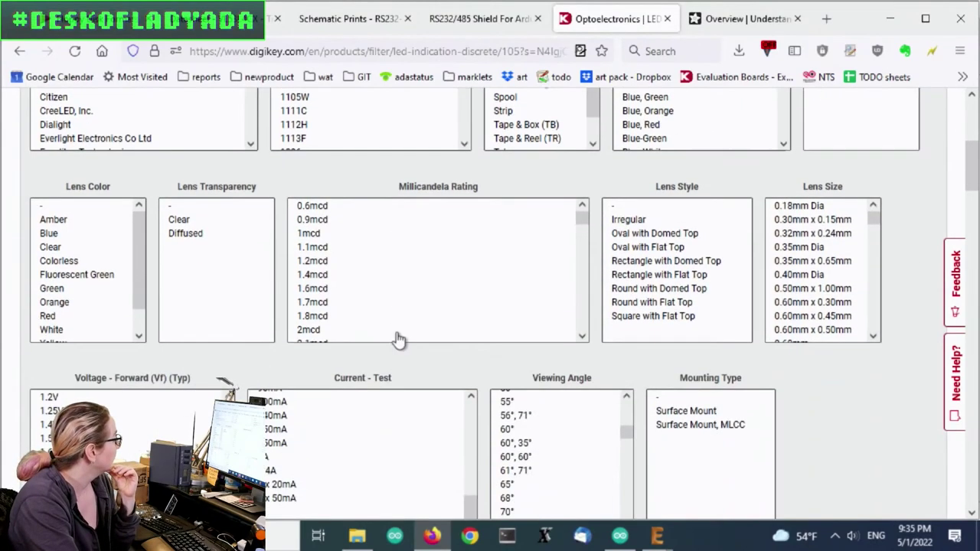
{"action": "scroll", "coordinate": [391, 325], "scroll_direction": "down", "scroll_amount": 4}
{"action": "scroll", "coordinate": [744, 334], "scroll_direction": "down", "scroll_amount": 4}
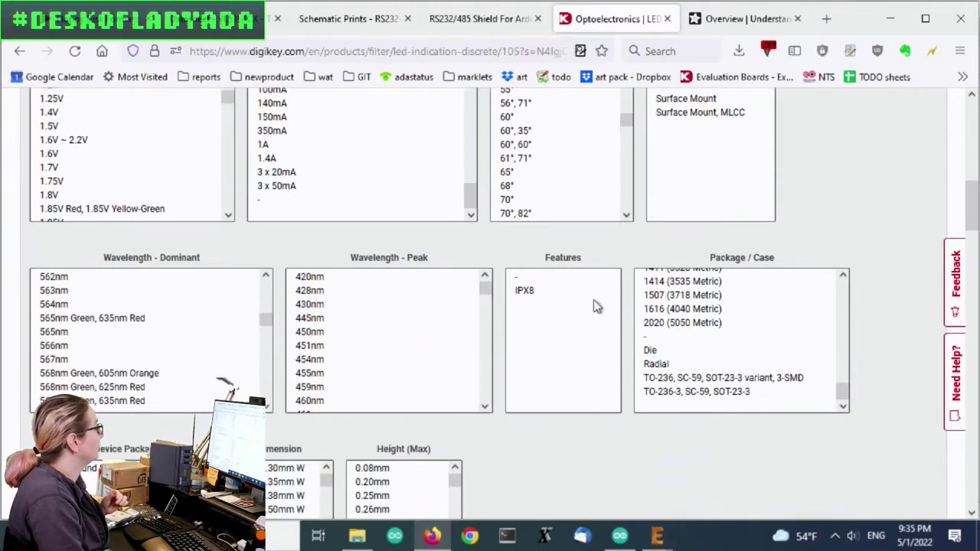
Search the web for "nm wavelength spectrum" in the tab that holds the overview page
{"action": "scroll", "coordinate": [264, 266], "scroll_direction": "down", "scroll_amount": 1}
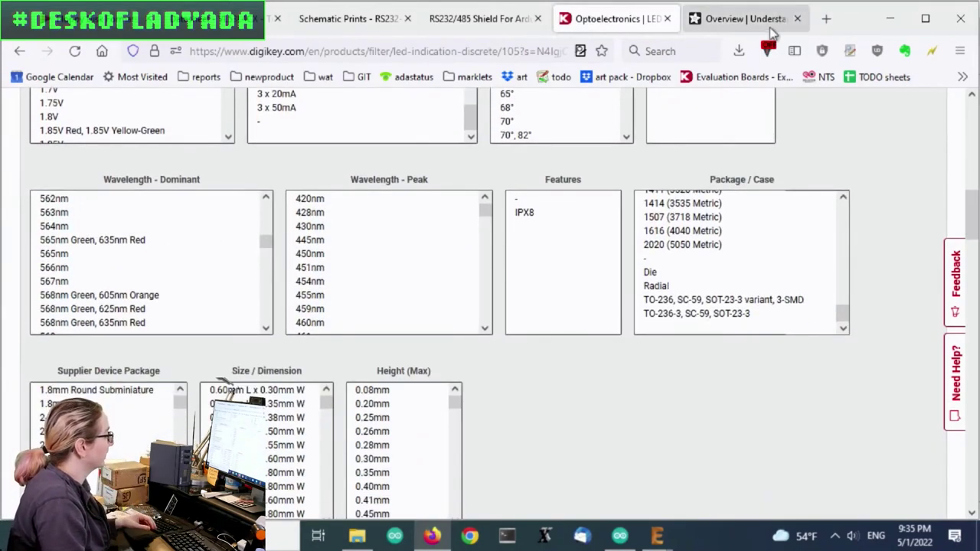
{"action": "left_click", "coordinate": [740, 24]}
{"action": "left_click", "coordinate": [639, 51]}
{"action": "type", "text": "nm wave"}
{"action": "type", "text": "lle"}
{"action": "type", "text": "n"}
{"action": "key", "text": "BackSpace"}
{"action": "key", "text": "BackSpace"}
{"action": "key", "text": "BackSpace"}
{"action": "type", "text": "ength spectrum"}
{"action": "key", "text": "Return"}
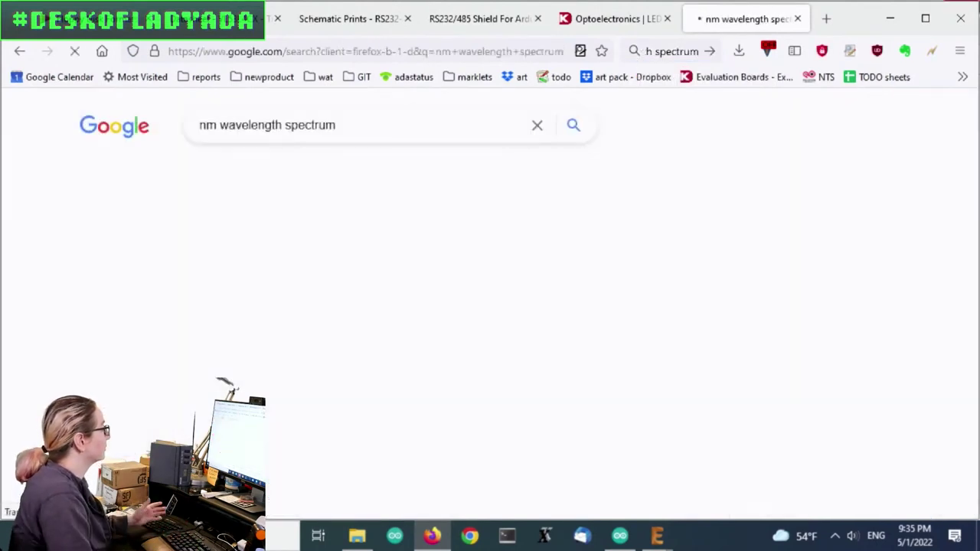
Change the web search query to "nm wavelength color" and run it
{"action": "scroll", "coordinate": [679, 279], "scroll_direction": "down", "scroll_amount": 2}
{"action": "scroll", "coordinate": [459, 230], "scroll_direction": "up", "scroll_amount": 2}
{"action": "double_click", "coordinate": [291, 127]}
{"action": "type", "text": "c"}
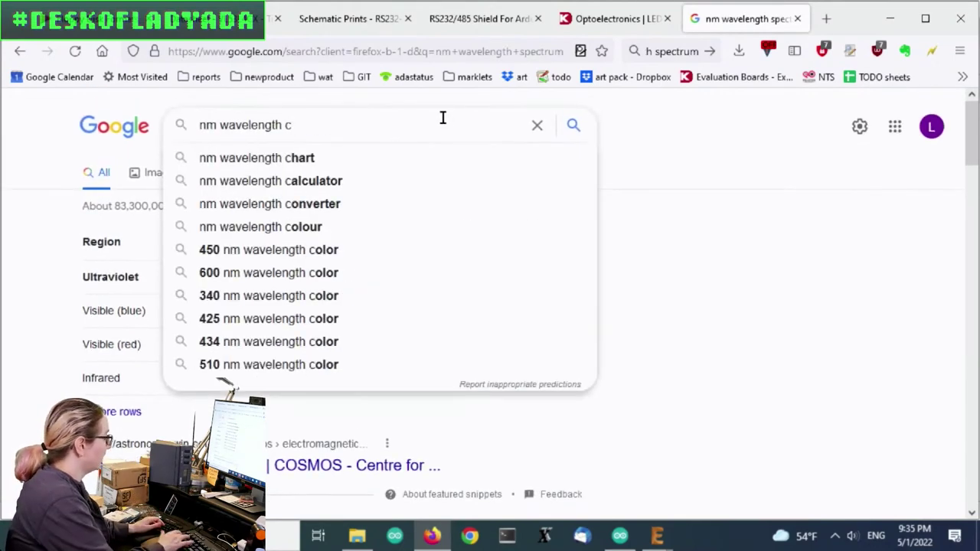
{"action": "type", "text": "olor"}
{"action": "key", "text": "Return"}
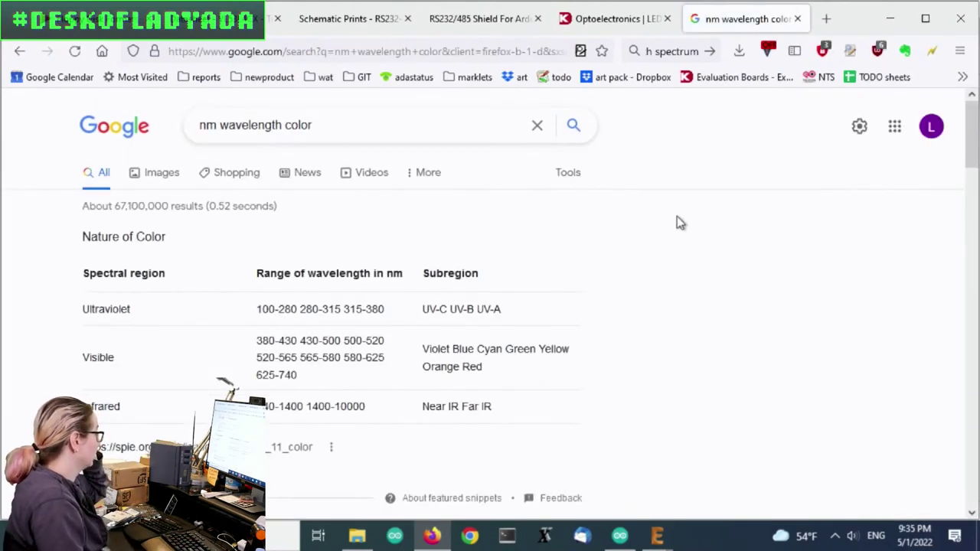
Open ThoughtCo's visible light spectrum chart from the image results and examine its wavelength ranges by color
{"action": "scroll", "coordinate": [679, 222], "scroll_direction": "down", "scroll_amount": 7}
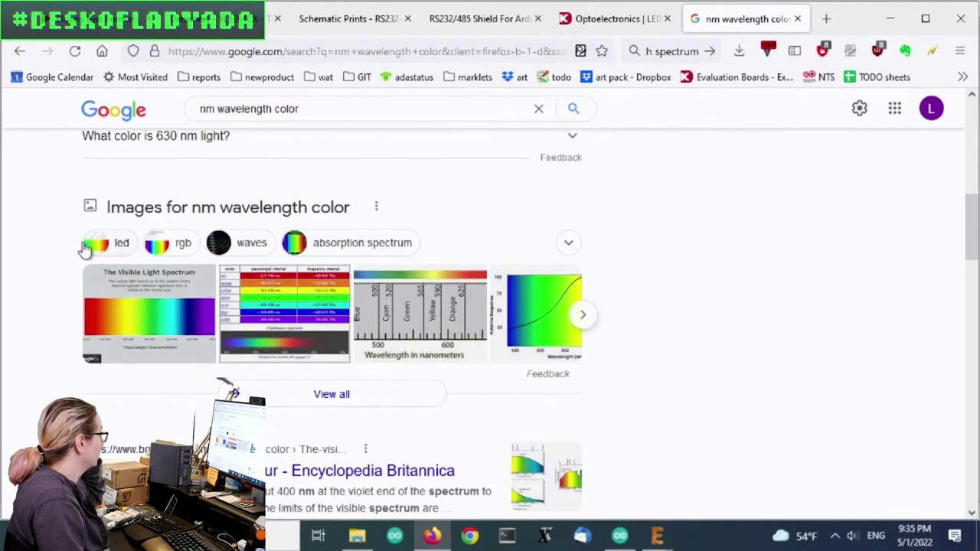
{"action": "left_click", "coordinate": [154, 305]}
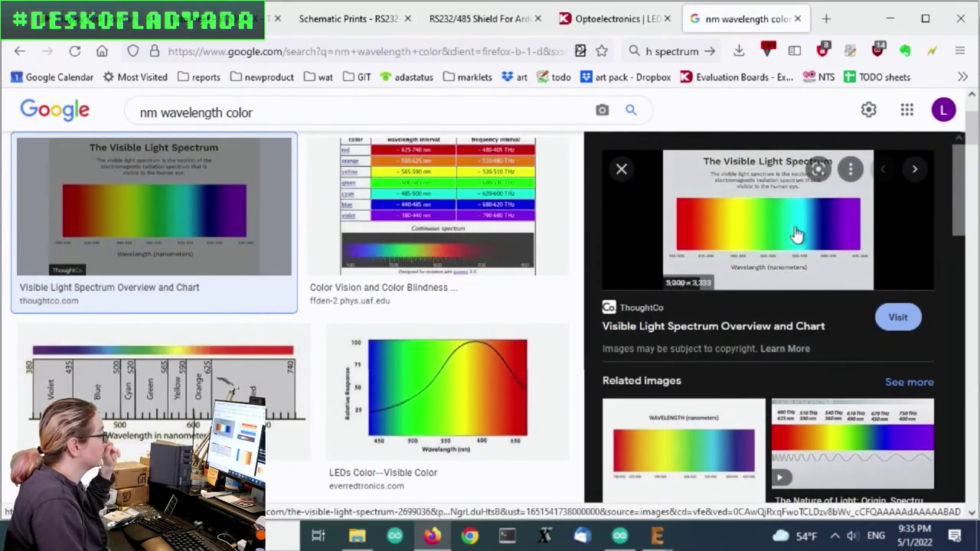
{"action": "left_click", "coordinate": [797, 234]}
{"action": "scroll", "coordinate": [766, 230], "scroll_direction": "down", "scroll_amount": 4}
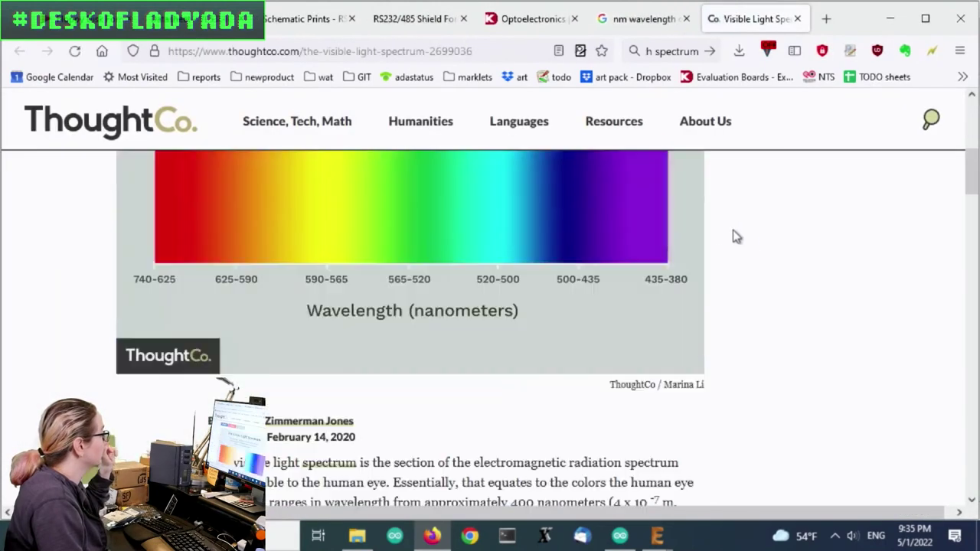
{"action": "scroll", "coordinate": [496, 244], "scroll_direction": "up", "scroll_amount": 2}
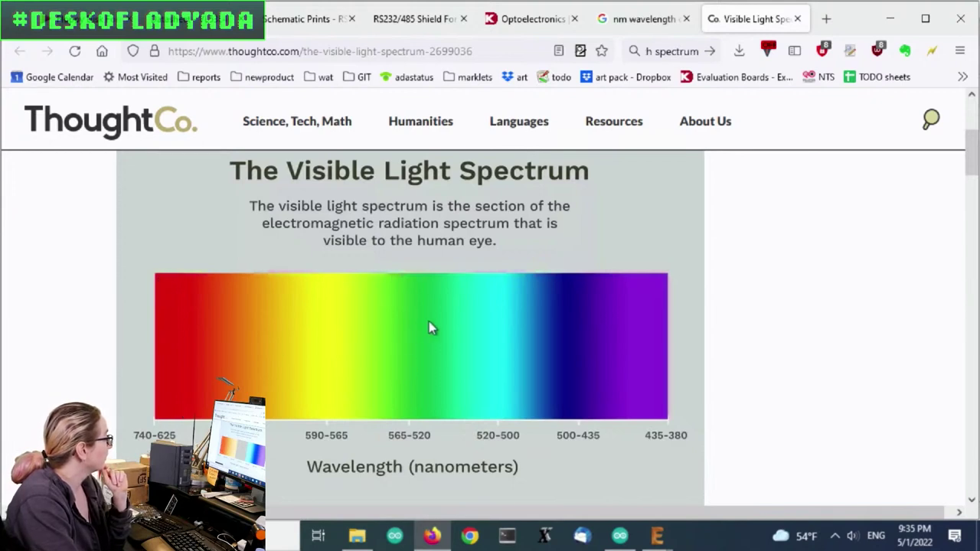
{"action": "scroll", "coordinate": [405, 222], "scroll_direction": "down", "scroll_amount": 2}
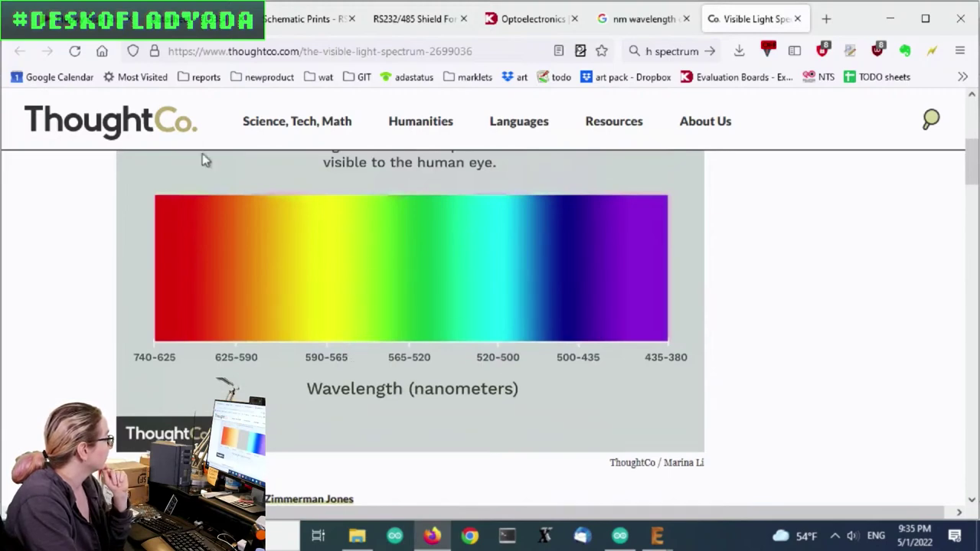
Return to the image results and open EVERREDtronics' LED color page at its relative response chart
{"action": "left_click", "coordinate": [663, 23]}
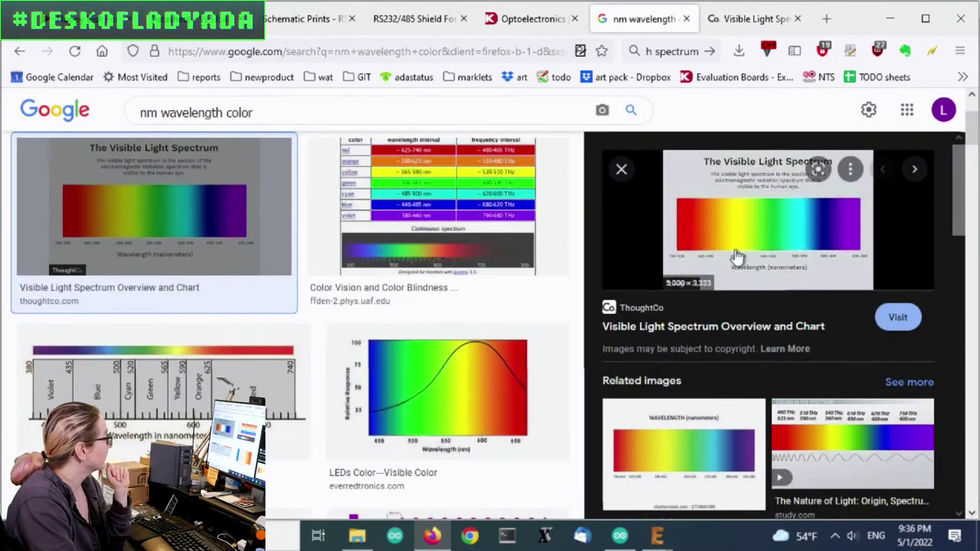
{"action": "left_click", "coordinate": [433, 401]}
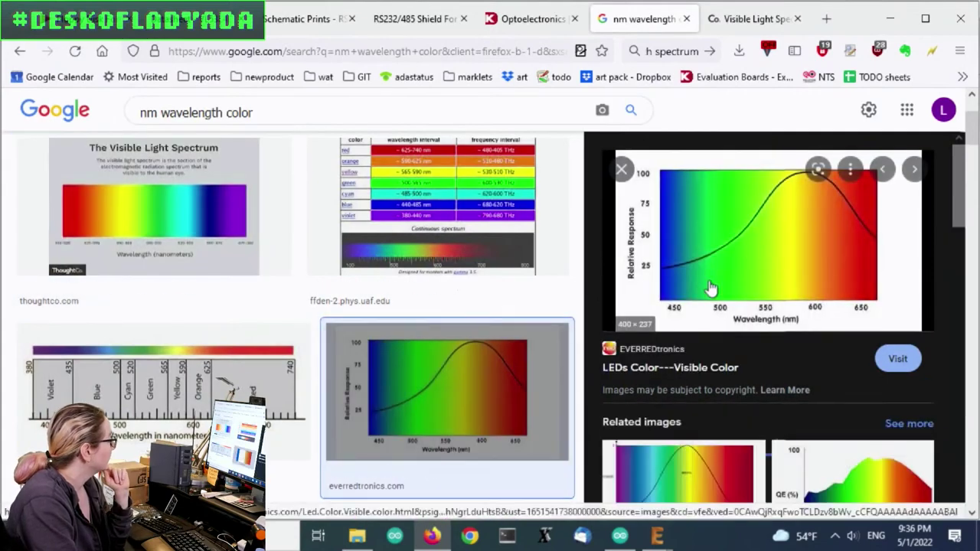
{"action": "left_click", "coordinate": [762, 248]}
{"action": "scroll", "coordinate": [548, 374], "scroll_direction": "down", "scroll_amount": 3}
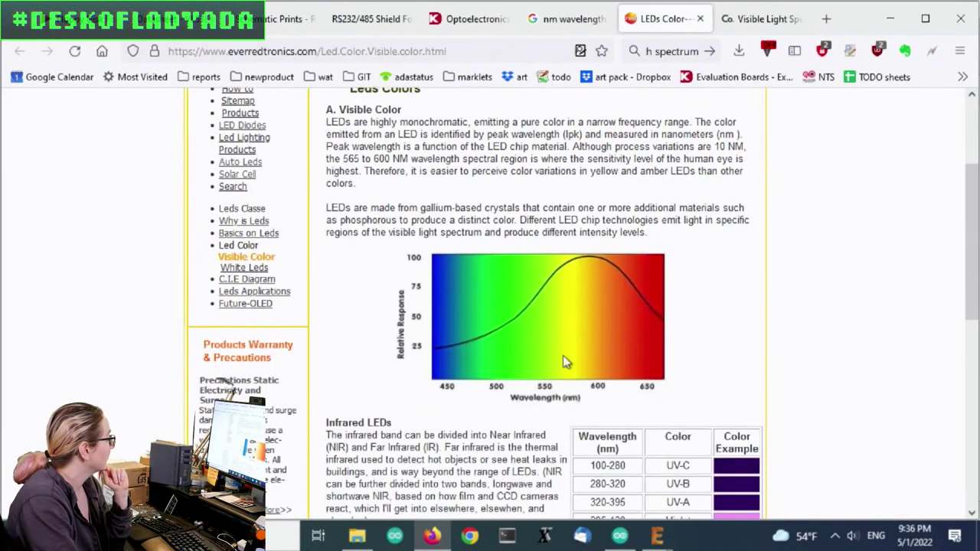
Open the relative response chart as a standalone image and enlarge it to 150%
{"action": "right_click", "coordinate": [559, 334]}
{"action": "left_click", "coordinate": [613, 211]}
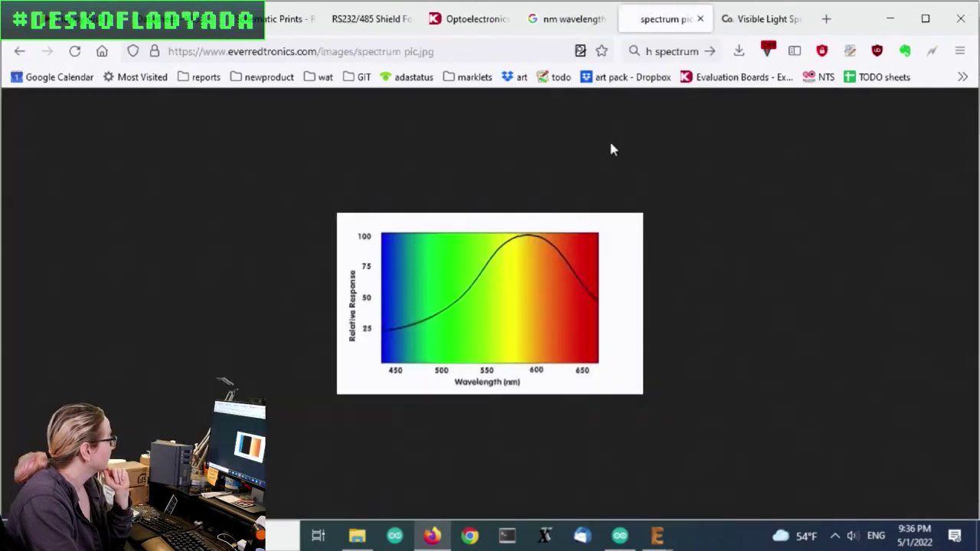
{"action": "key", "text": "ctrl+plus"}
{"action": "key", "text": "ctrl+plus"}
{"action": "key", "text": "ctrl+plus"}
{"action": "key", "text": "ctrl+plus"}
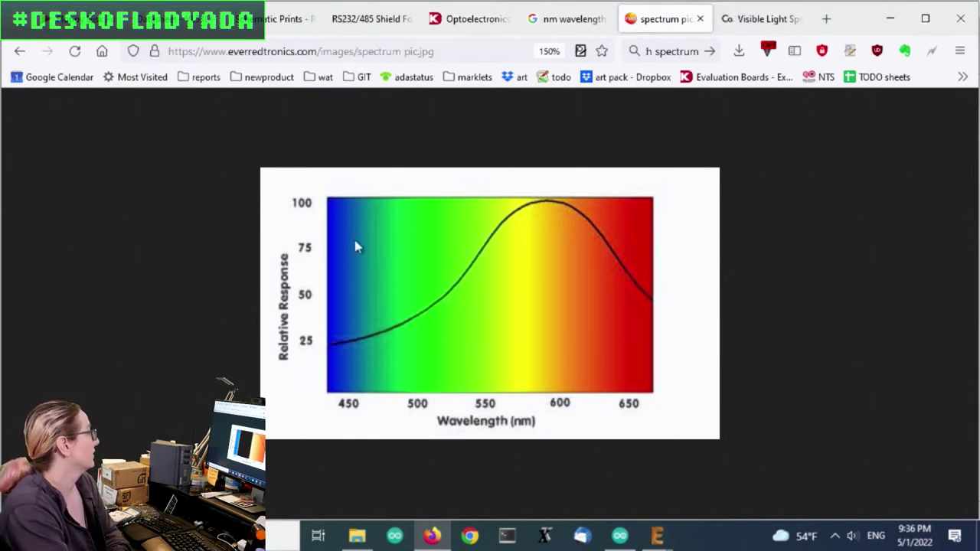
Return to the DigiKey discrete LED listing and review the Package / Case, Viewing Angle and Color filters
{"action": "left_click", "coordinate": [469, 18]}
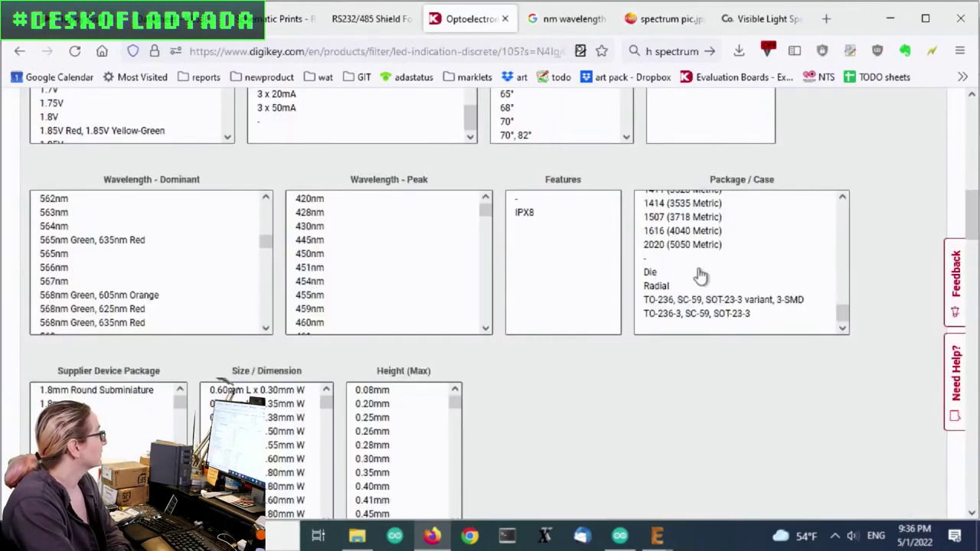
{"action": "scroll", "coordinate": [762, 261], "scroll_direction": "up", "scroll_amount": 3}
{"action": "scroll", "coordinate": [761, 260], "scroll_direction": "up", "scroll_amount": 5}
{"action": "scroll", "coordinate": [844, 186], "scroll_direction": "up", "scroll_amount": 4}
{"action": "scroll", "coordinate": [892, 190], "scroll_direction": "down", "scroll_amount": 4}
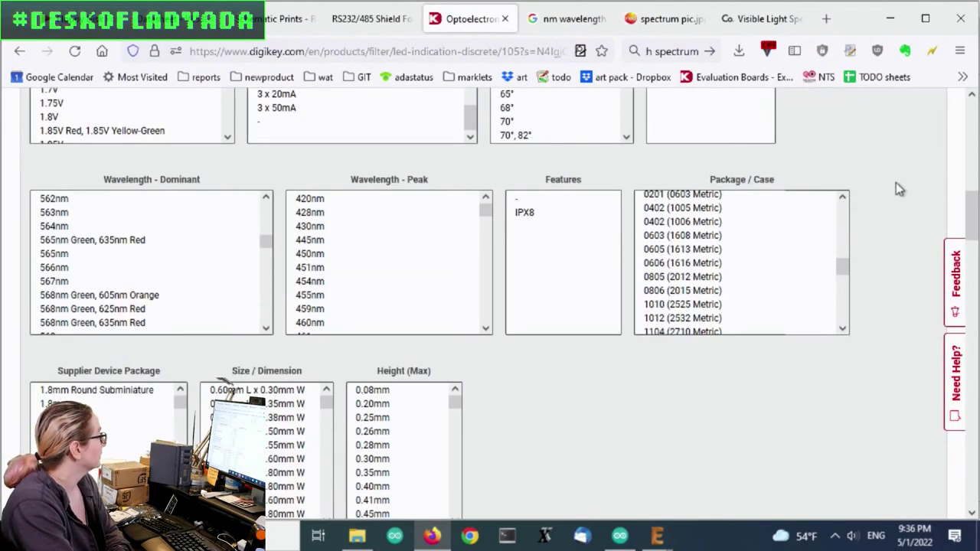
{"action": "scroll", "coordinate": [895, 182], "scroll_direction": "up", "scroll_amount": 2}
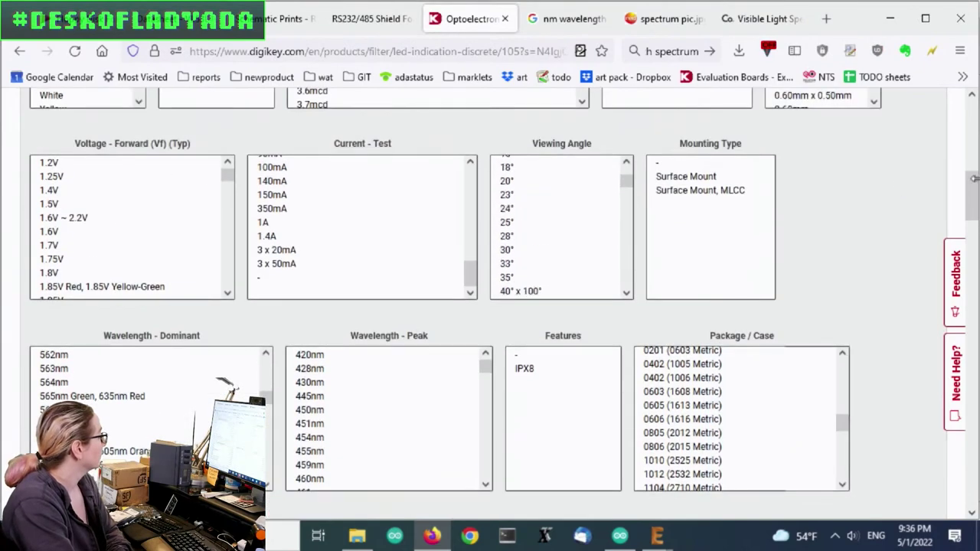
{"action": "scroll", "coordinate": [880, 191], "scroll_direction": "up", "scroll_amount": 5}
{"action": "scroll", "coordinate": [782, 220], "scroll_direction": "down", "scroll_amount": 3}
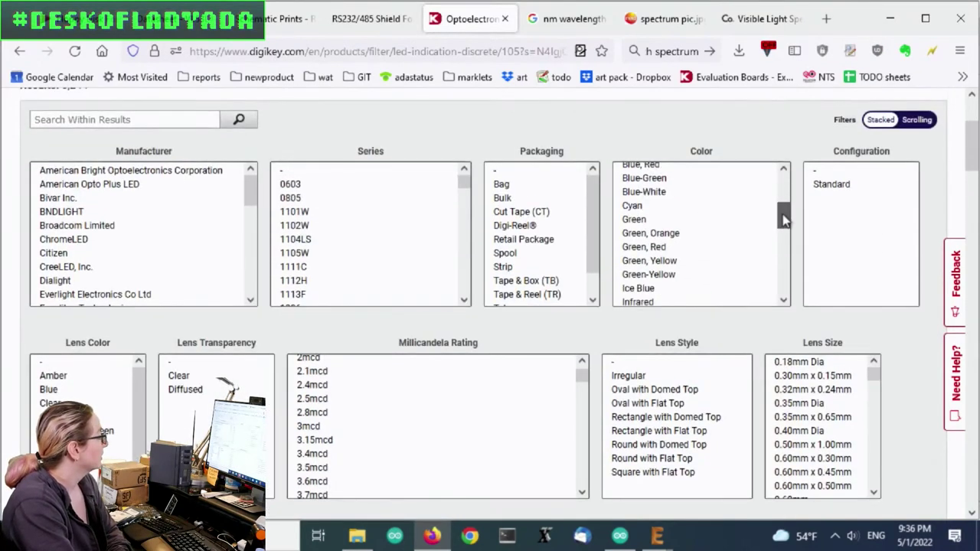
Select Ice Blue in the Color filter and apply it to the LED listing
{"action": "scroll", "coordinate": [782, 221], "scroll_direction": "down", "scroll_amount": 2}
{"action": "left_click", "coordinate": [700, 222]}
{"action": "scroll", "coordinate": [904, 338], "scroll_direction": "down", "scroll_amount": 5}
{"action": "scroll", "coordinate": [908, 300], "scroll_direction": "down", "scroll_amount": 8}
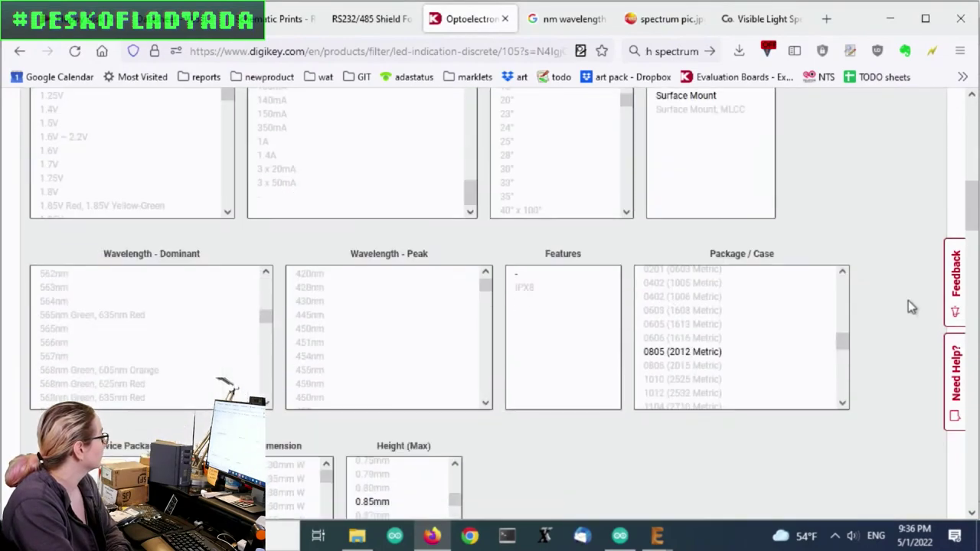
{"action": "scroll", "coordinate": [920, 295], "scroll_direction": "down", "scroll_amount": 3}
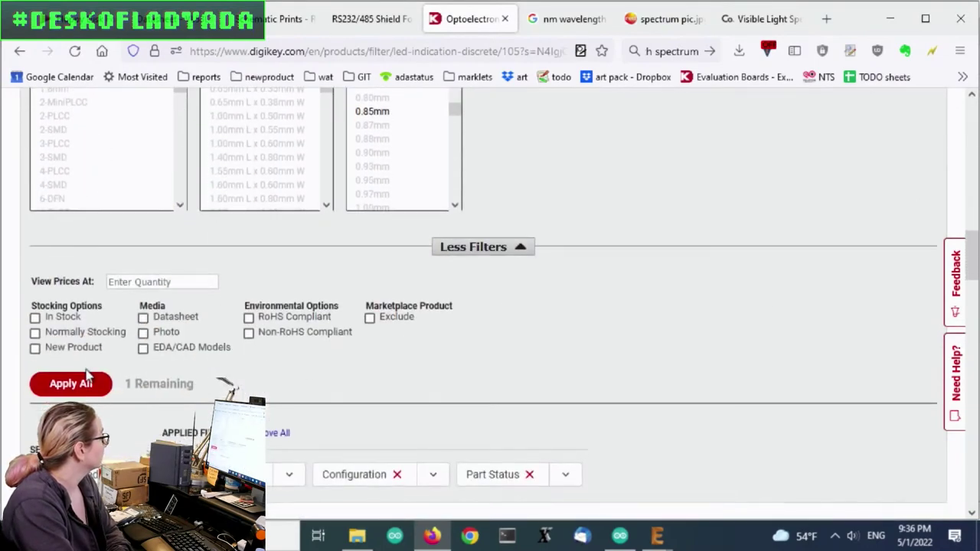
{"action": "scroll", "coordinate": [838, 302], "scroll_direction": "up", "scroll_amount": 10}
{"action": "scroll", "coordinate": [901, 286], "scroll_direction": "down", "scroll_amount": 5}
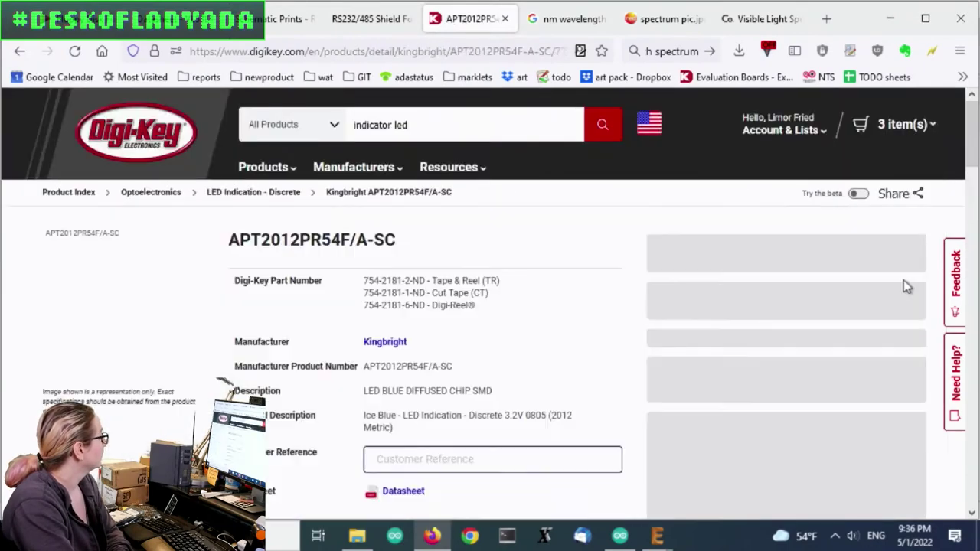
Examine the Kingbright APT2012PR54F/A-SC product attributes, including its wavelengths, and highlight the lens color and transparency values
{"action": "scroll", "coordinate": [904, 284], "scroll_direction": "down", "scroll_amount": 5}
{"action": "scroll", "coordinate": [903, 285], "scroll_direction": "up", "scroll_amount": 3}
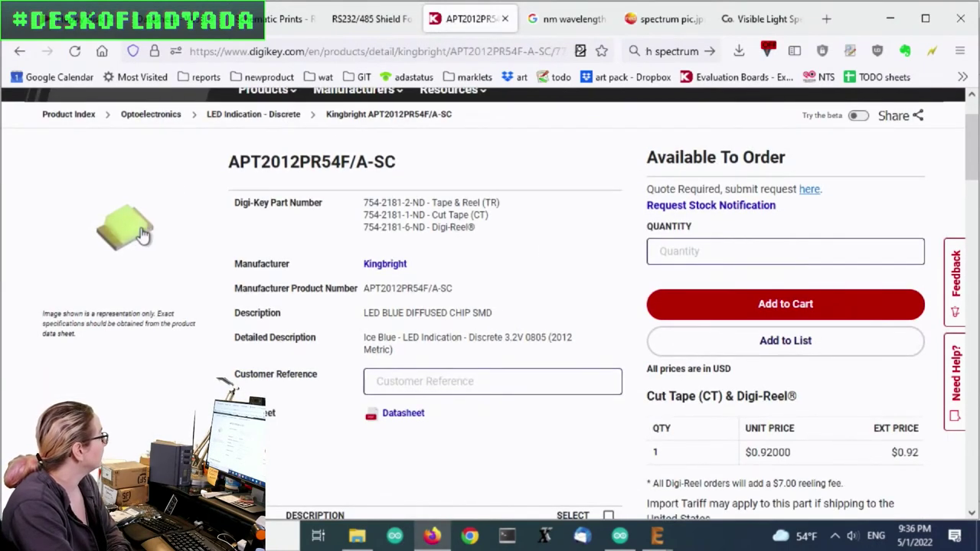
{"action": "scroll", "coordinate": [507, 253], "scroll_direction": "down", "scroll_amount": 5}
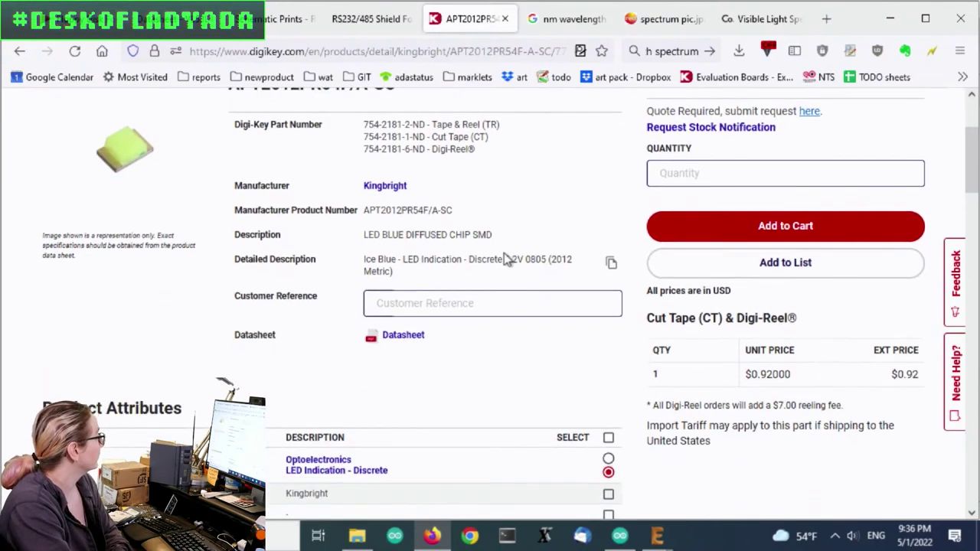
{"action": "scroll", "coordinate": [509, 250], "scroll_direction": "down", "scroll_amount": 3}
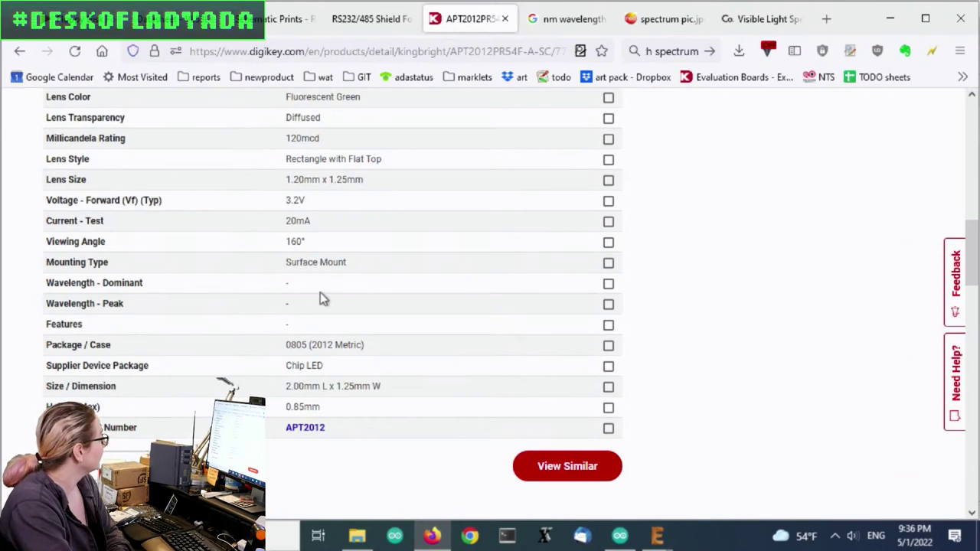
{"action": "scroll", "coordinate": [424, 333], "scroll_direction": "up", "scroll_amount": 4}
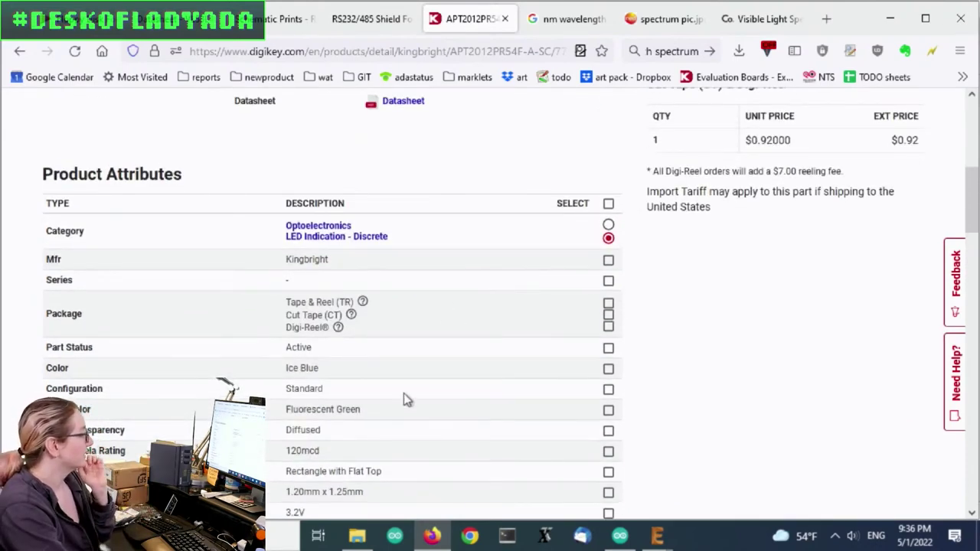
{"action": "left_click_drag", "start_coordinate": [375, 433], "coordinate": [266, 414]}
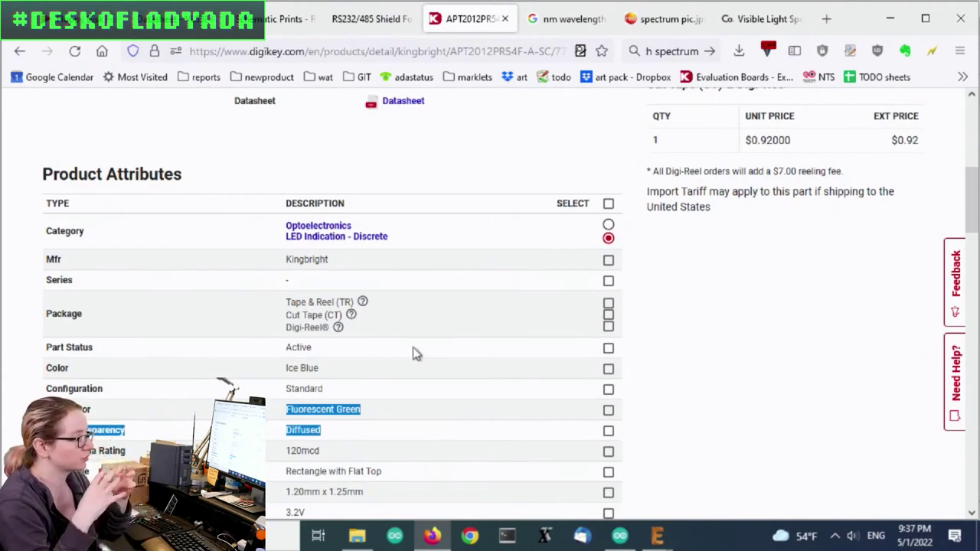
Go back to the LED listing and compare ThoughtCo's visible spectrum chart with the EVERREDtronics response chart
{"action": "left_click", "coordinate": [20, 51]}
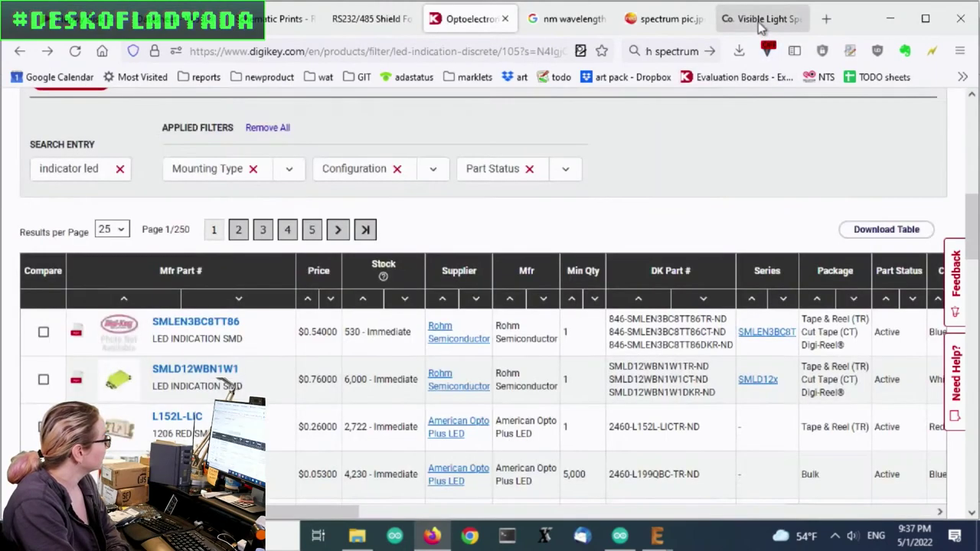
{"action": "left_click", "coordinate": [758, 19]}
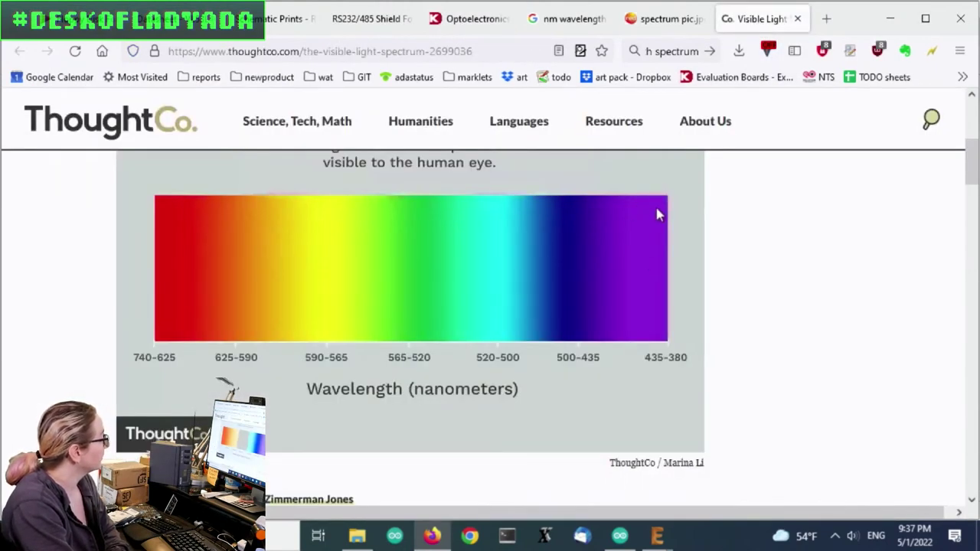
{"action": "left_click", "coordinate": [676, 23]}
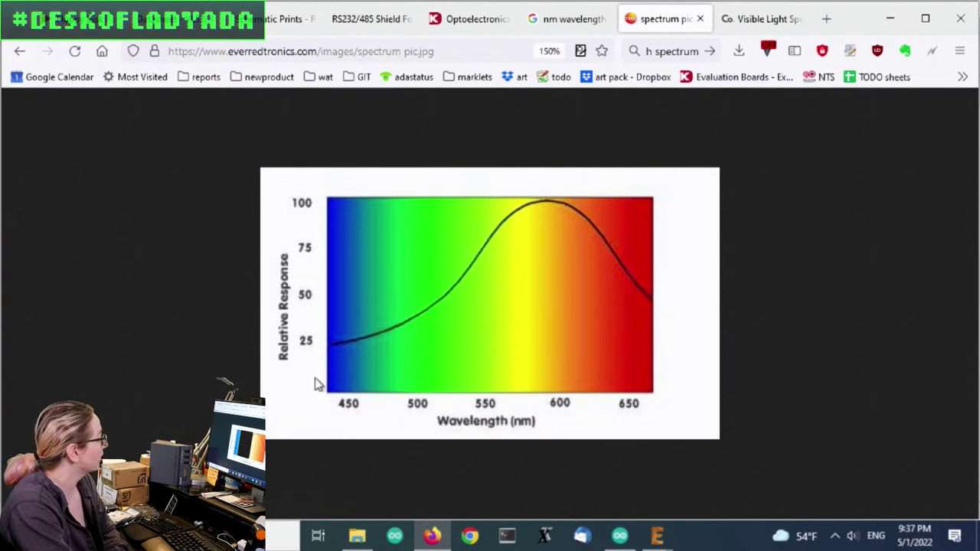
{"action": "left_click", "coordinate": [754, 19]}
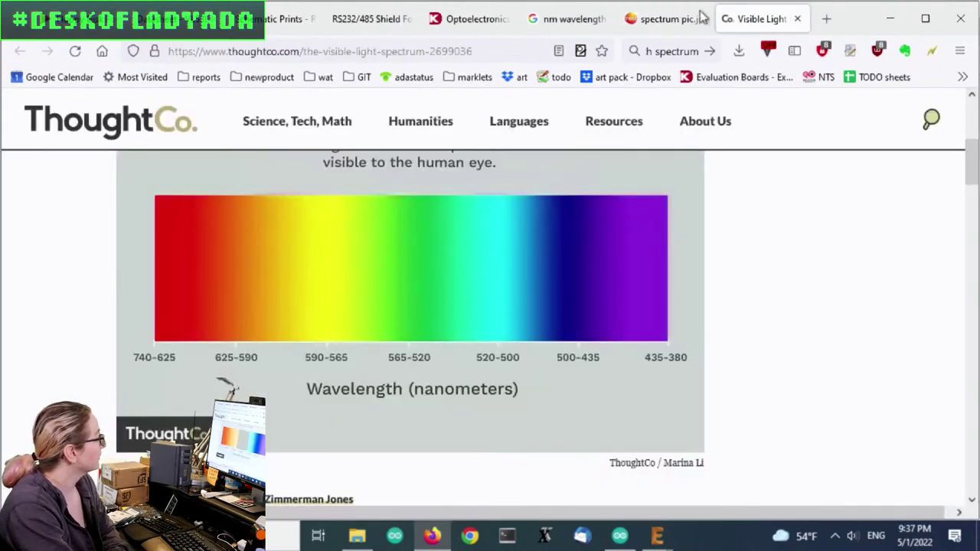
Return to the DigiKey discrete LED listing and remove the applied Configuration filter
{"action": "left_click", "coordinate": [490, 19]}
{"action": "scroll", "coordinate": [707, 177], "scroll_direction": "up", "scroll_amount": 6}
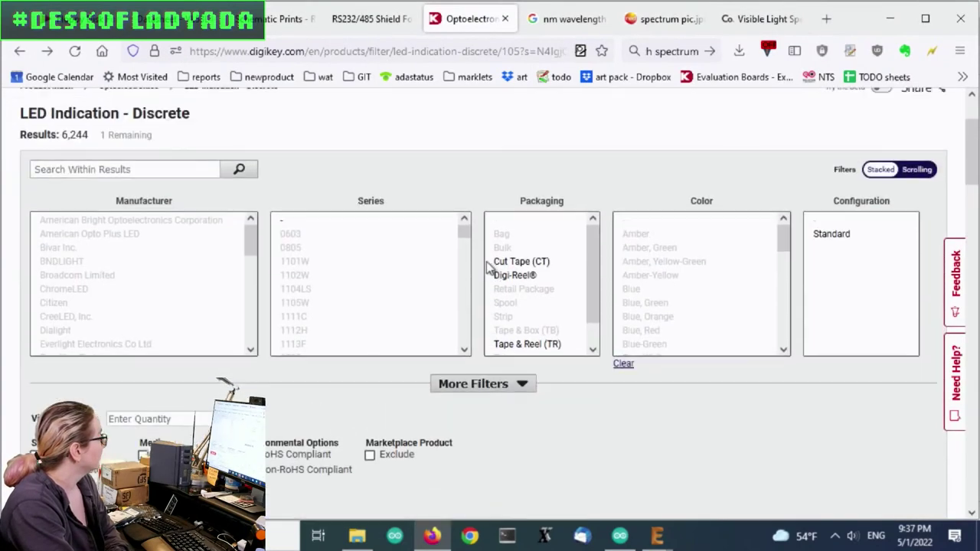
{"action": "scroll", "coordinate": [460, 259], "scroll_direction": "down", "scroll_amount": 3}
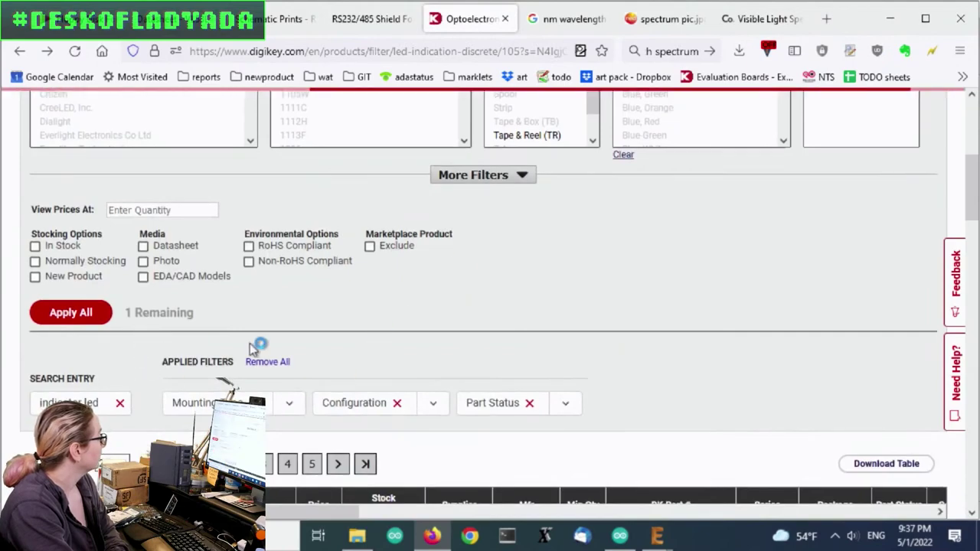
{"action": "scroll", "coordinate": [605, 366], "scroll_direction": "down", "scroll_amount": 6}
{"action": "scroll", "coordinate": [715, 293], "scroll_direction": "up", "scroll_amount": 8}
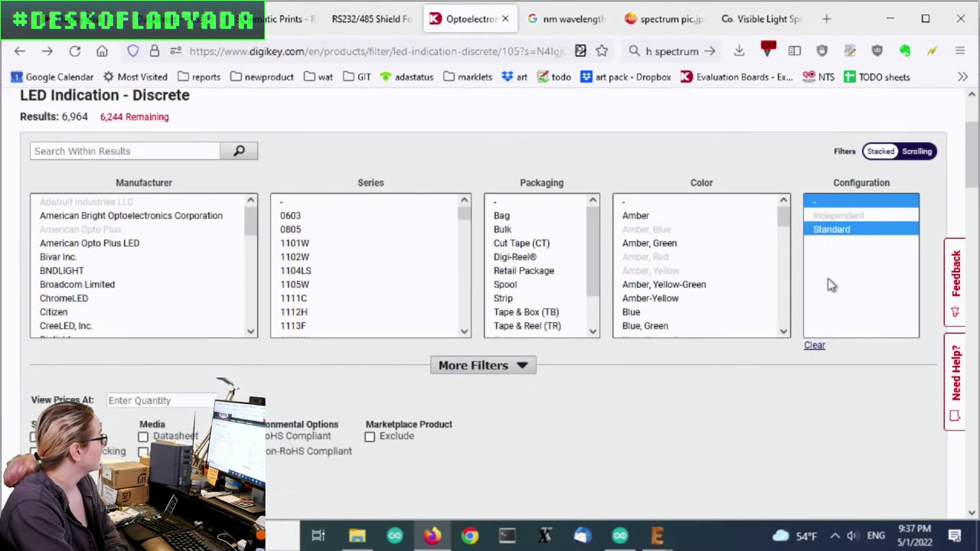
Clear the preselected Configuration values and expand the additional filters down to Mounting Type and Package / Case
{"action": "scroll", "coordinate": [830, 285], "scroll_direction": "down", "scroll_amount": 1}
{"action": "left_click", "coordinate": [814, 314]}
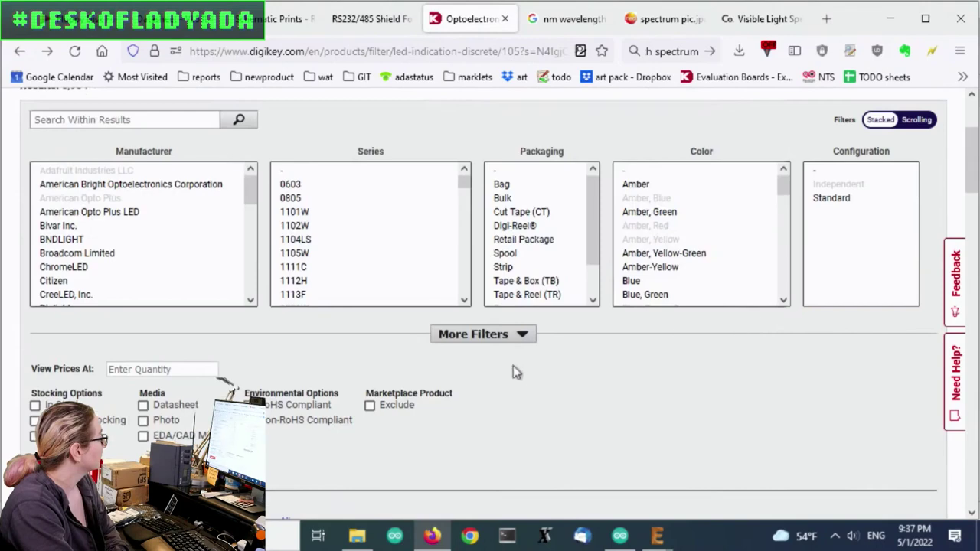
{"action": "left_click", "coordinate": [482, 334]}
{"action": "scroll", "coordinate": [895, 246], "scroll_direction": "down", "scroll_amount": 6}
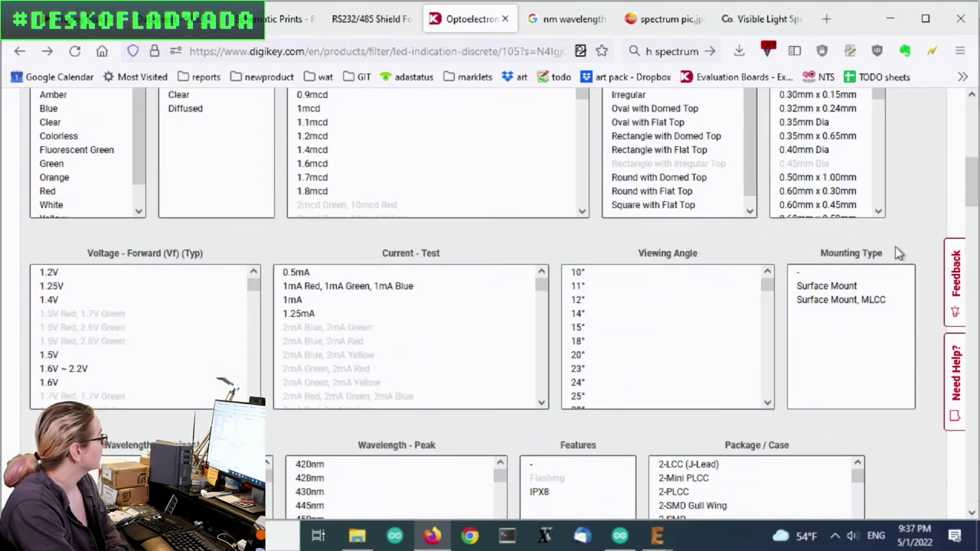
Select both Pink and Purple as the LED colors in the Color filter
{"action": "scroll", "coordinate": [909, 245], "scroll_direction": "up", "scroll_amount": 2}
{"action": "scroll", "coordinate": [910, 244], "scroll_direction": "down", "scroll_amount": 3}
{"action": "scroll", "coordinate": [856, 248], "scroll_direction": "up", "scroll_amount": 4}
{"action": "scroll", "coordinate": [862, 257], "scroll_direction": "up", "scroll_amount": 3}
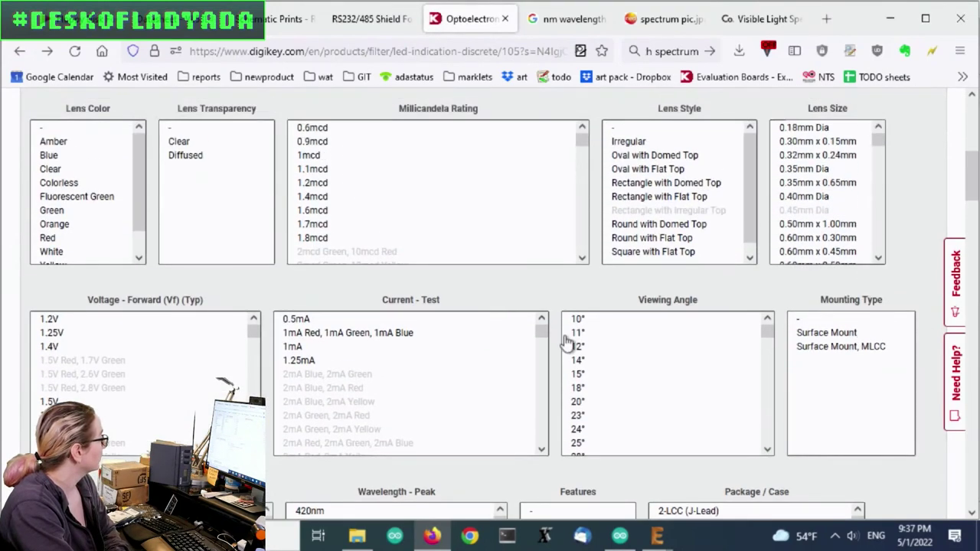
{"action": "scroll", "coordinate": [662, 320], "scroll_direction": "up", "scroll_amount": 2}
{"action": "scroll", "coordinate": [663, 320], "scroll_direction": "up", "scroll_amount": 2}
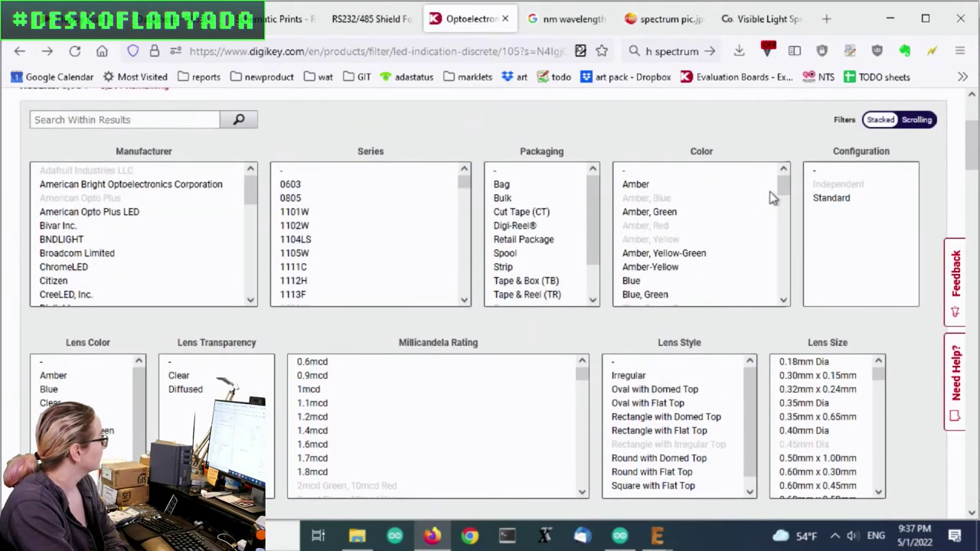
{"action": "left_click_drag", "start_coordinate": [782, 193], "coordinate": [783, 258]}
{"action": "left_click", "coordinate": [632, 220]}
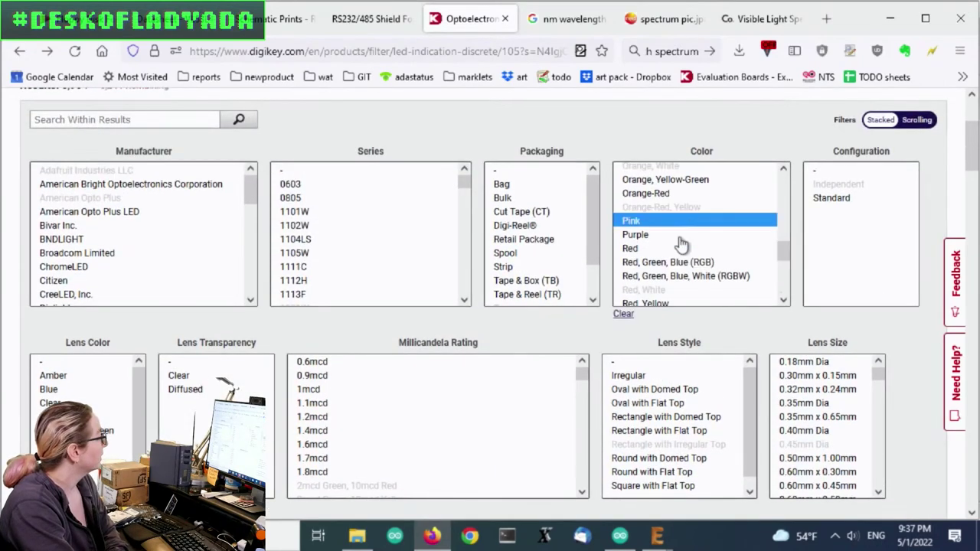
{"action": "left_click", "coordinate": [636, 234], "text": "shift"}
Apply the chosen color filter to the discrete LED listing
{"action": "scroll", "coordinate": [901, 349], "scroll_direction": "down", "scroll_amount": 3}
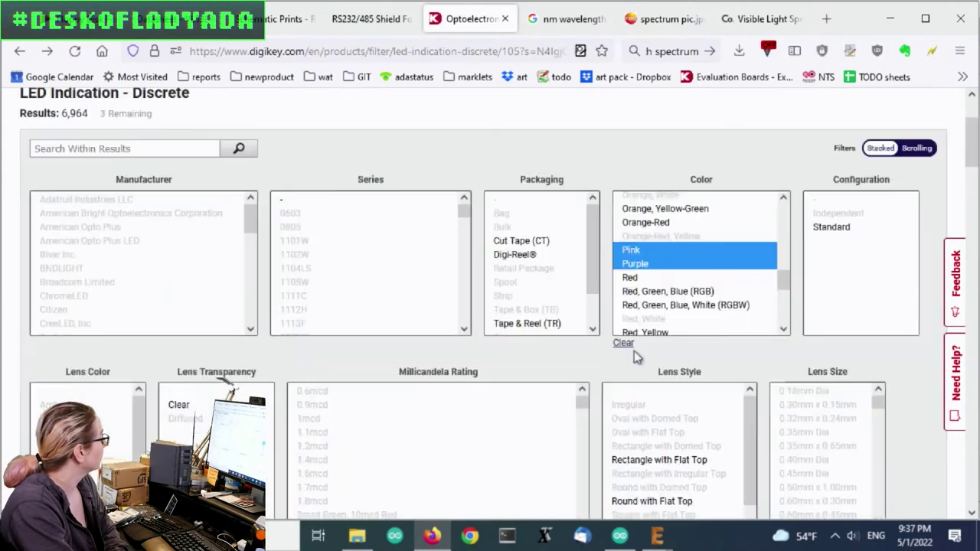
{"action": "scroll", "coordinate": [161, 286], "scroll_direction": "down", "scroll_amount": 10}
{"action": "scroll", "coordinate": [138, 314], "scroll_direction": "down", "scroll_amount": 5}
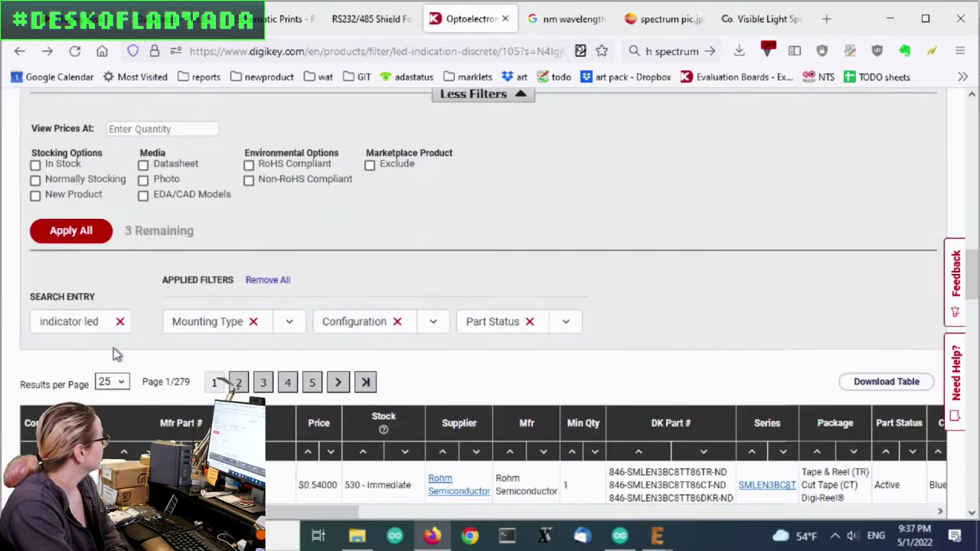
{"action": "left_click", "coordinate": [73, 233]}
Preview the pink Kingbright AA3528VRVCS/A LED's photo, open its product page and examine its attributes, including the wavelength entries
{"action": "scroll", "coordinate": [857, 294], "scroll_direction": "down", "scroll_amount": 15}
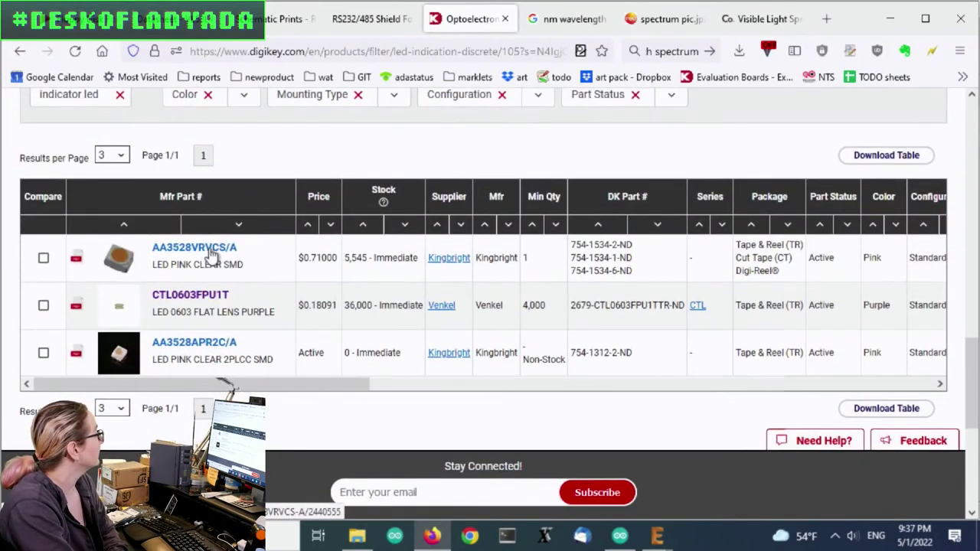
{"action": "mouse_move", "coordinate": [120, 261]}
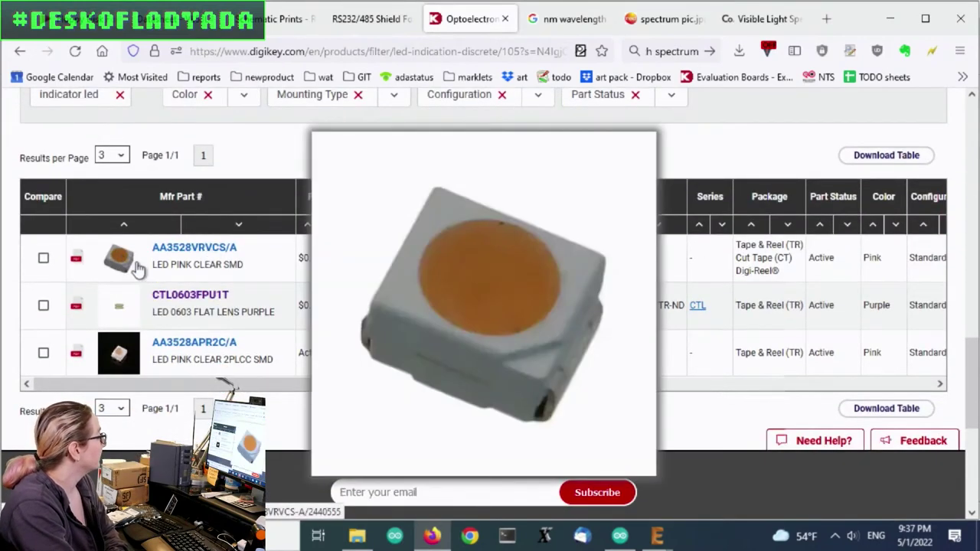
{"action": "left_click", "coordinate": [113, 263]}
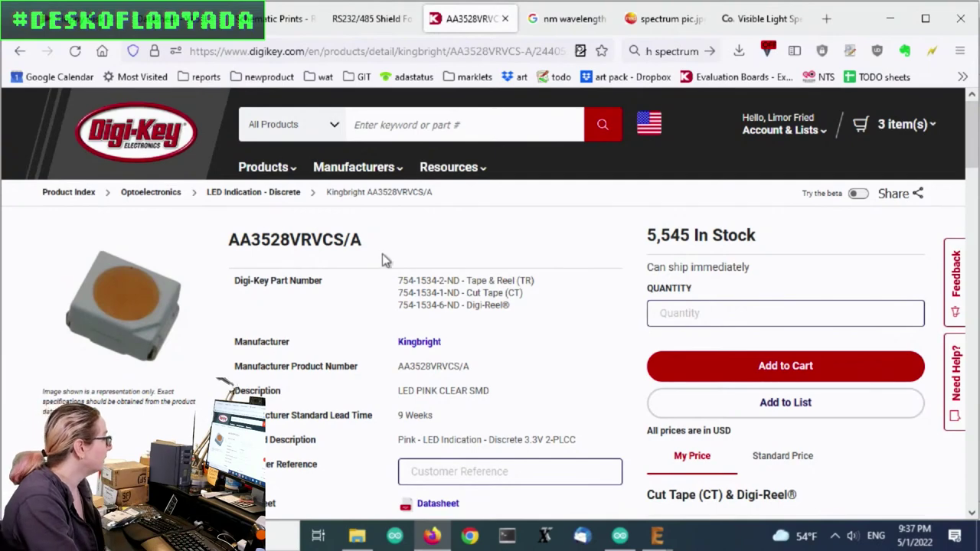
{"action": "scroll", "coordinate": [325, 280], "scroll_direction": "down", "scroll_amount": 2}
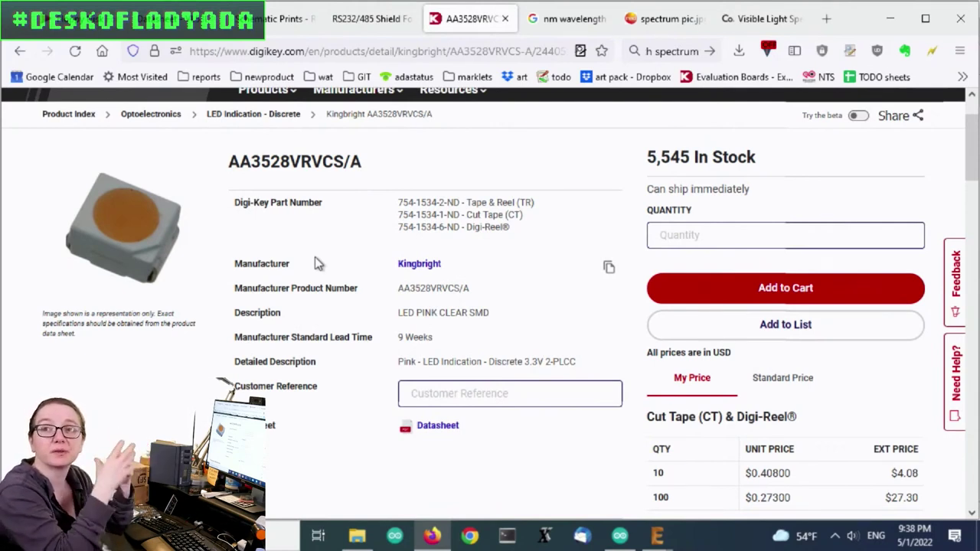
{"action": "scroll", "coordinate": [318, 263], "scroll_direction": "down", "scroll_amount": 8}
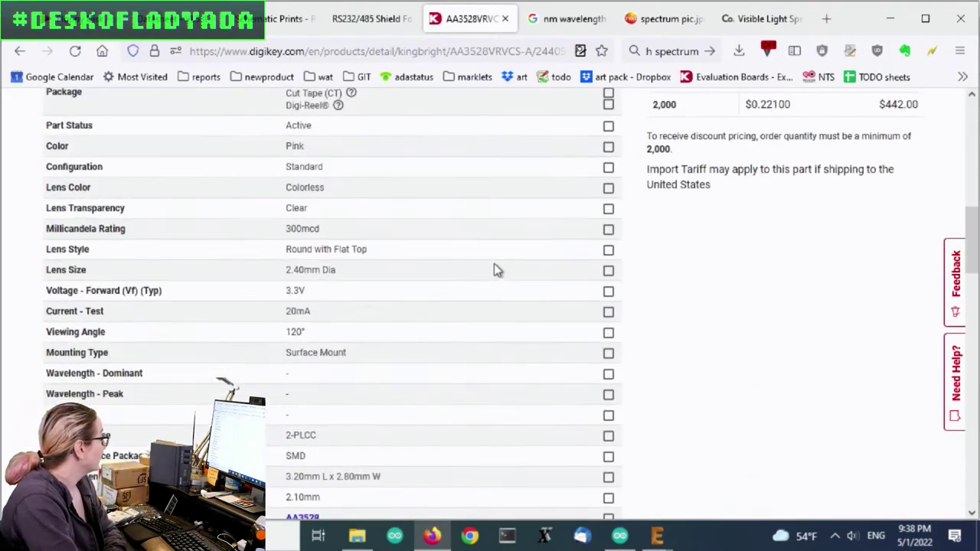
{"action": "scroll", "coordinate": [488, 295], "scroll_direction": "up", "scroll_amount": 8}
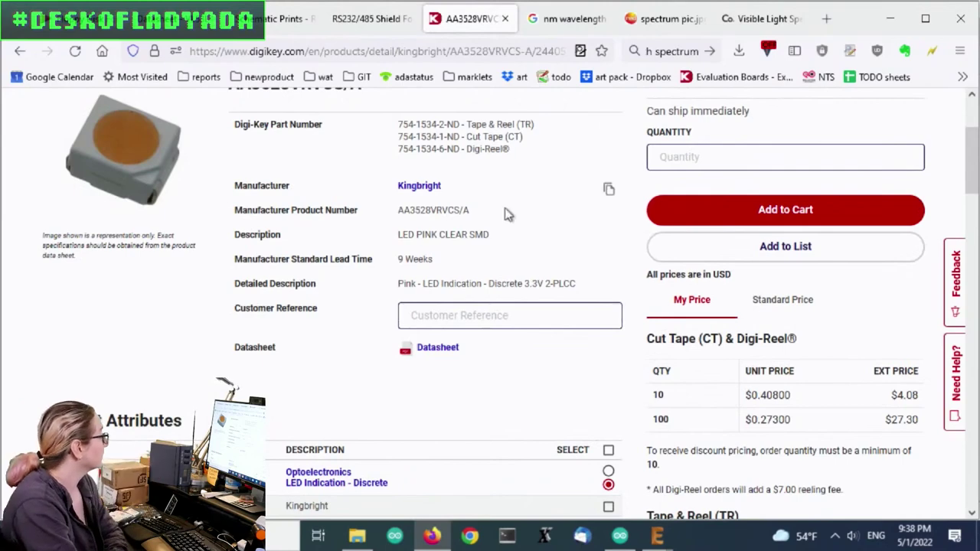
Return to the filtered results, open the purple Venkel CTL0603FPU1T product page and examine its attributes
{"action": "key", "text": "alt+Left"}
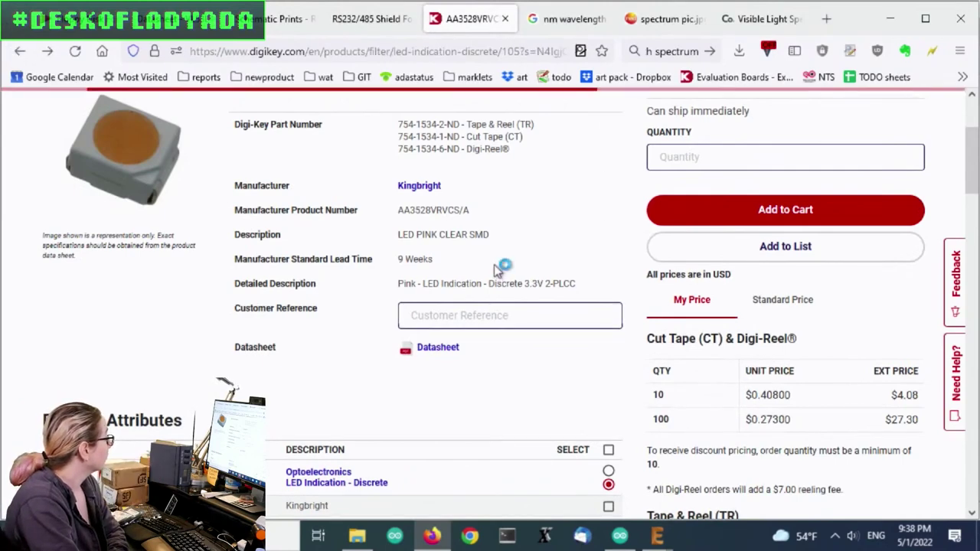
{"action": "scroll", "coordinate": [561, 223], "scroll_direction": "up", "scroll_amount": 3}
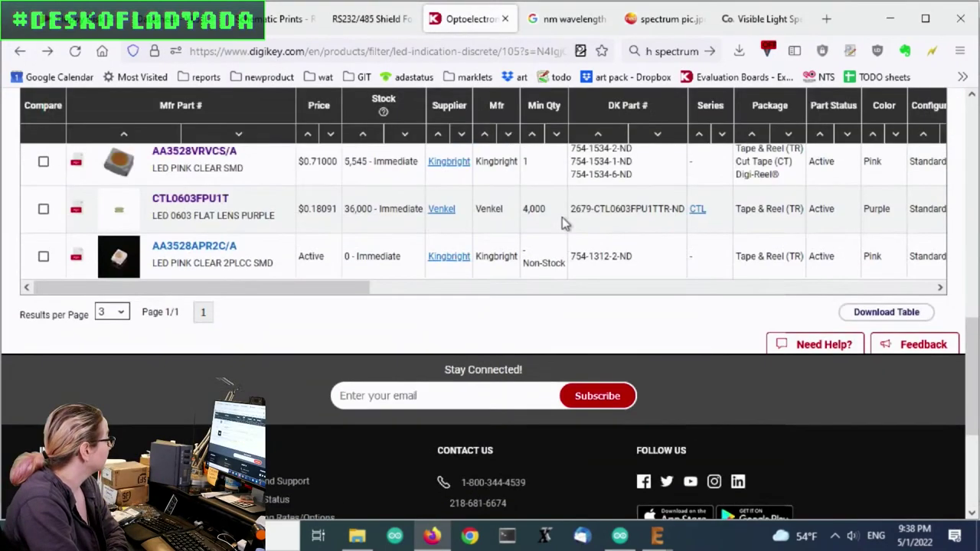
{"action": "left_click", "coordinate": [597, 286]}
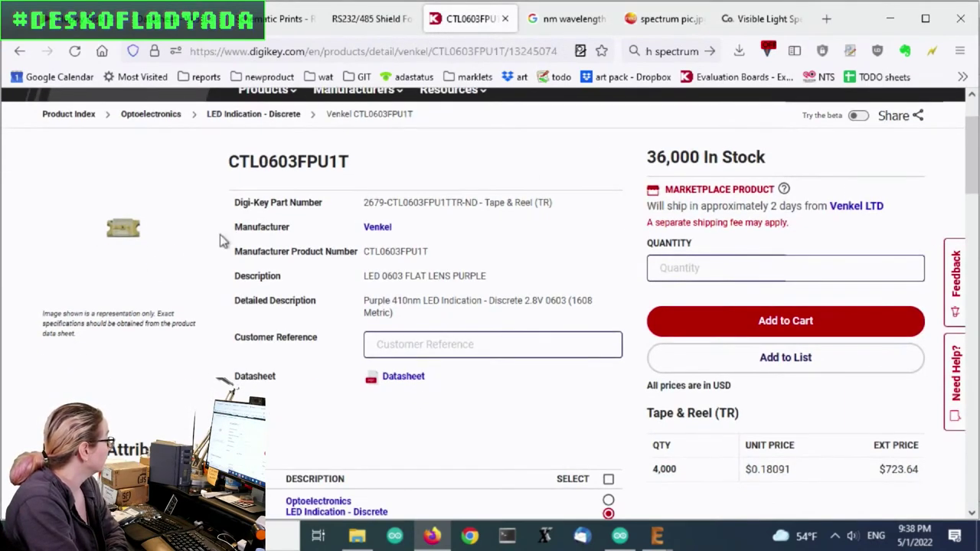
{"action": "scroll", "coordinate": [303, 216], "scroll_direction": "down", "scroll_amount": 5}
{"action": "scroll", "coordinate": [429, 244], "scroll_direction": "down", "scroll_amount": 2}
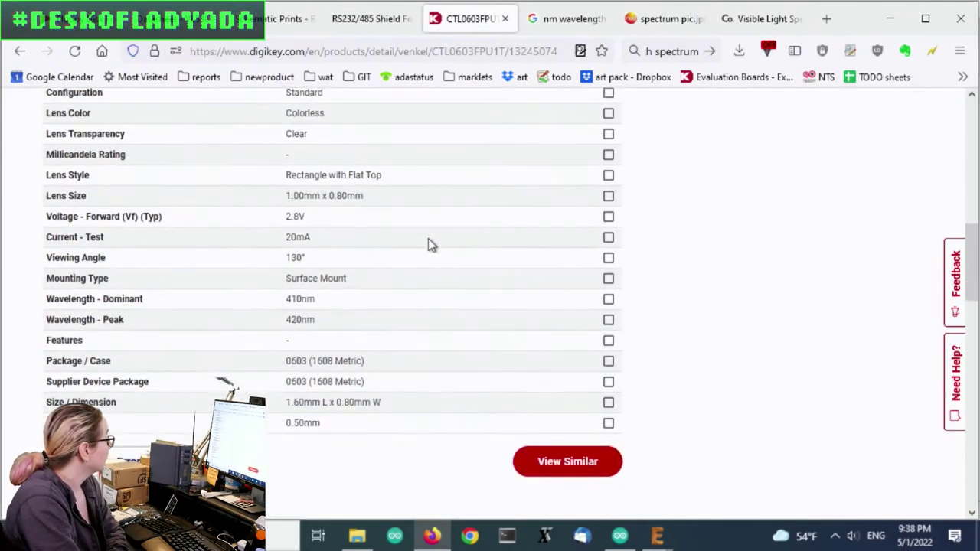
Highlight the purple LED's peak wavelength and compare it with the EVERREDtronics response chart and ThoughtCo's visible spectrum chart
{"action": "double_click", "coordinate": [309, 321]}
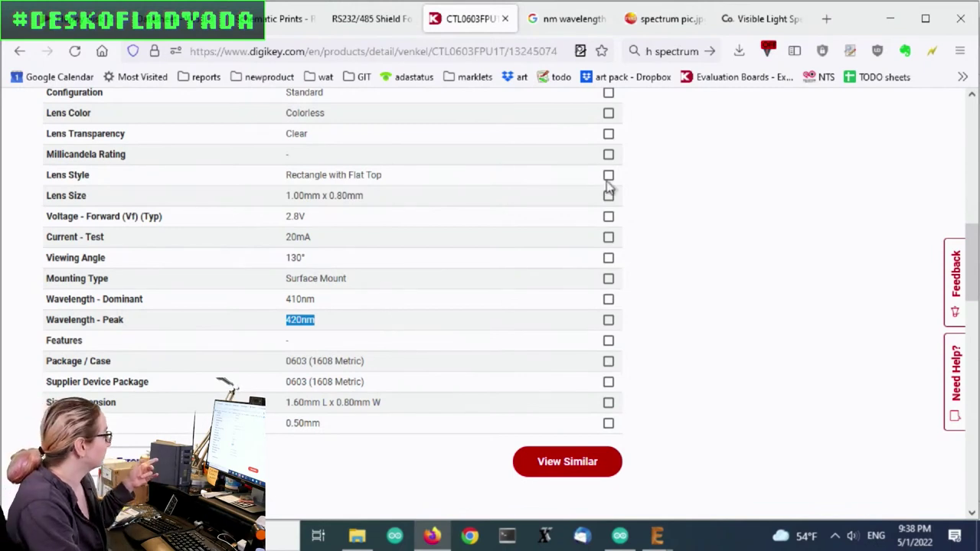
{"action": "left_click", "coordinate": [654, 28]}
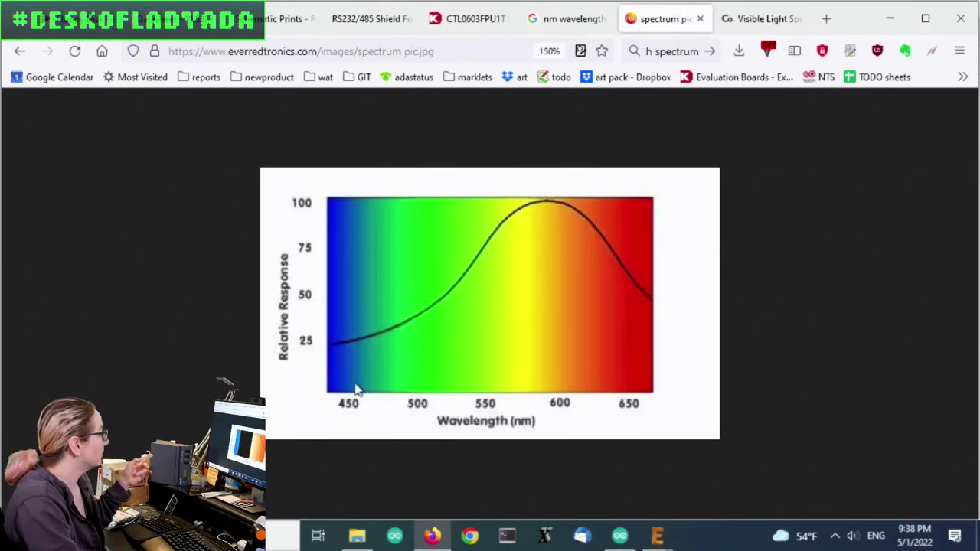
{"action": "left_click", "coordinate": [748, 23]}
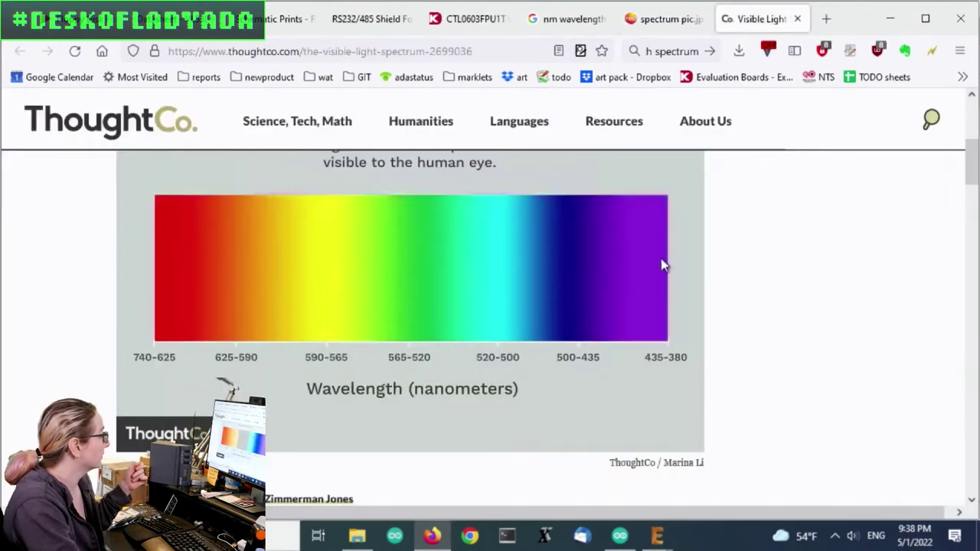
Download and open the CTL0603FPU1T datasheet from its product page and review the electrical characteristics and dimensions on the first page
{"action": "left_click", "coordinate": [468, 20]}
{"action": "scroll", "coordinate": [459, 342], "scroll_direction": "down", "scroll_amount": 3}
{"action": "left_click", "coordinate": [214, 346]}
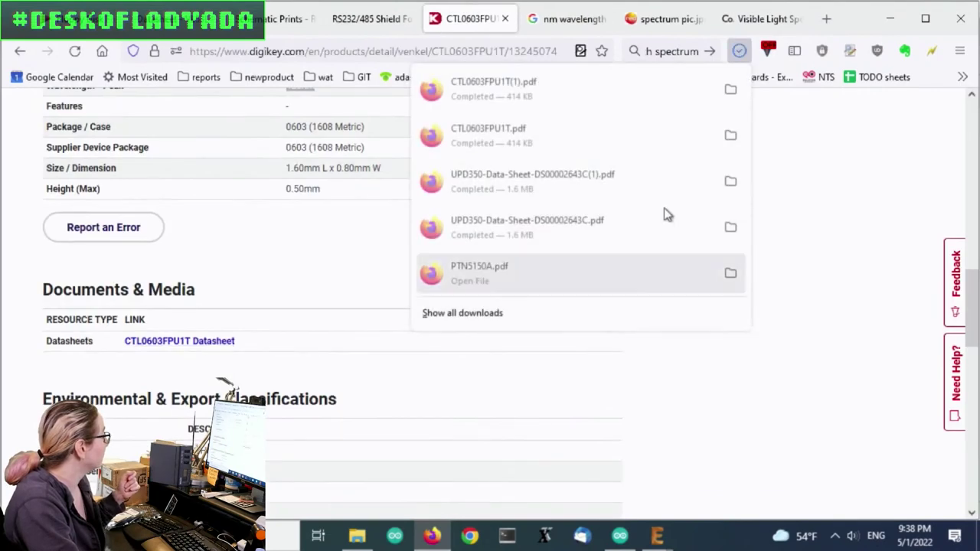
{"action": "left_click", "coordinate": [592, 92]}
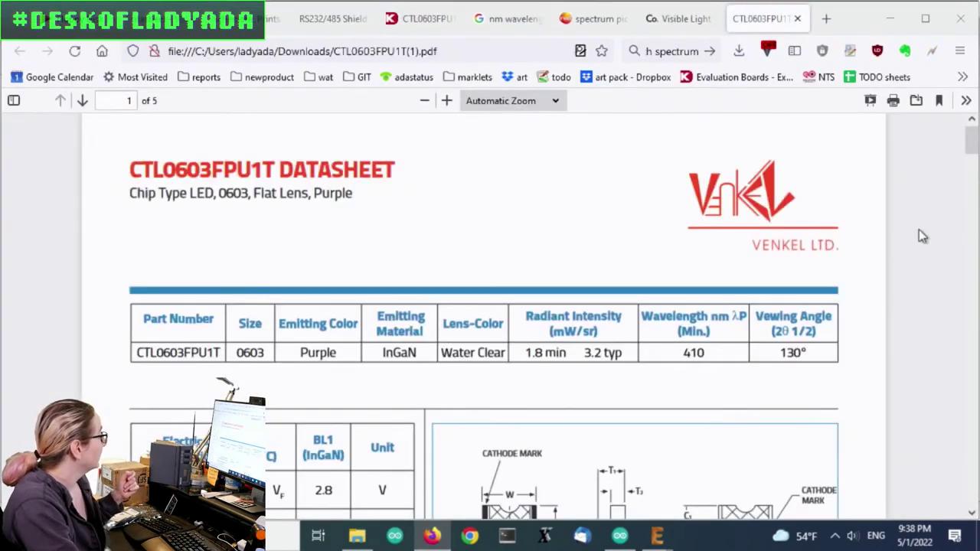
{"action": "scroll", "coordinate": [974, 145], "scroll_direction": "down", "scroll_amount": 6}
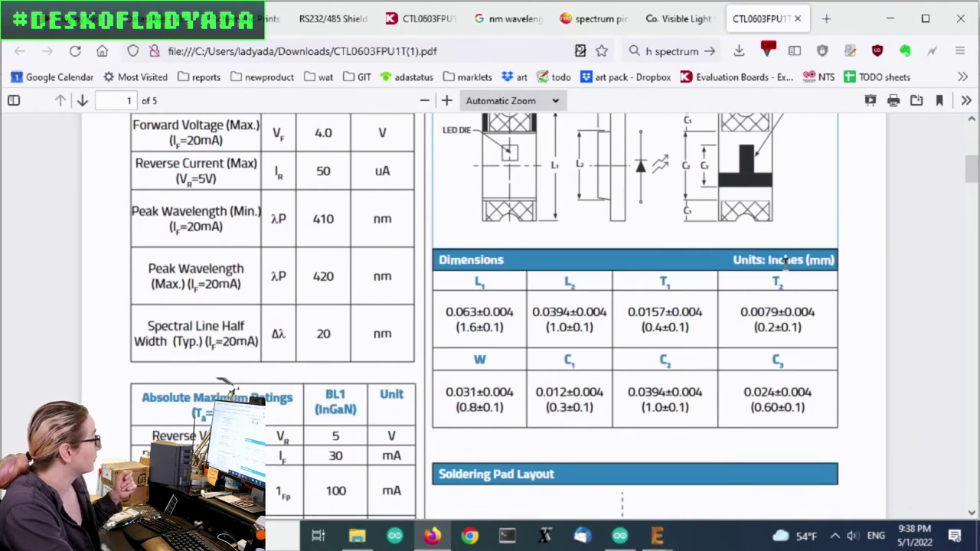
{"action": "left_click_drag", "start_coordinate": [972, 164], "coordinate": [973, 144]}
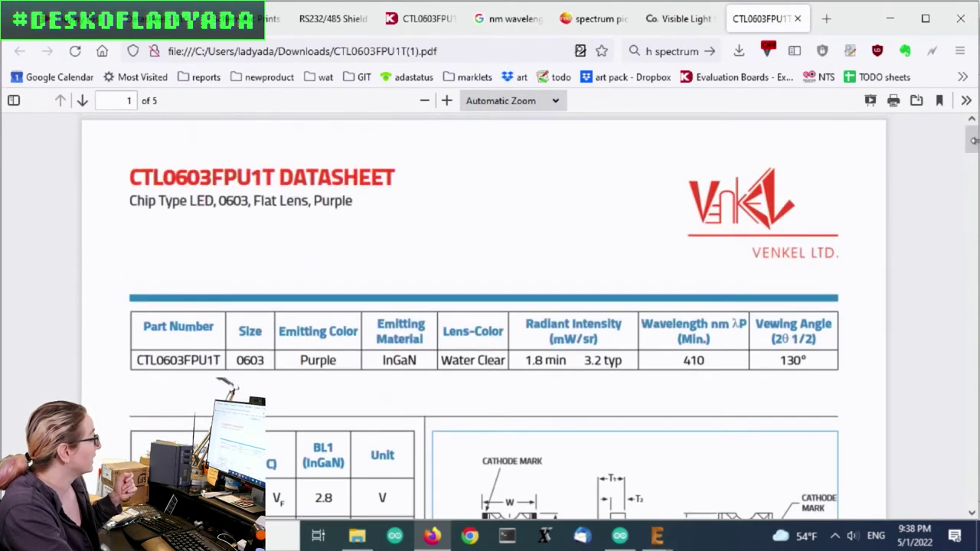
Highlight the emitting material and the lens color values in the CTL0603FPU1T datasheet's part table
{"action": "double_click", "coordinate": [397, 358]}
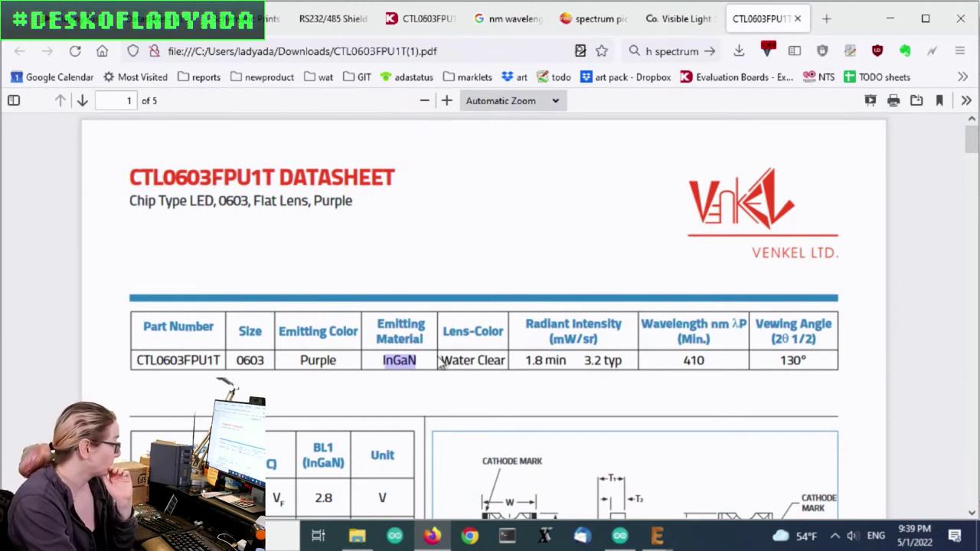
{"action": "left_click", "coordinate": [449, 360]}
{"action": "left_click_drag", "start_coordinate": [450, 355], "coordinate": [501, 357]}
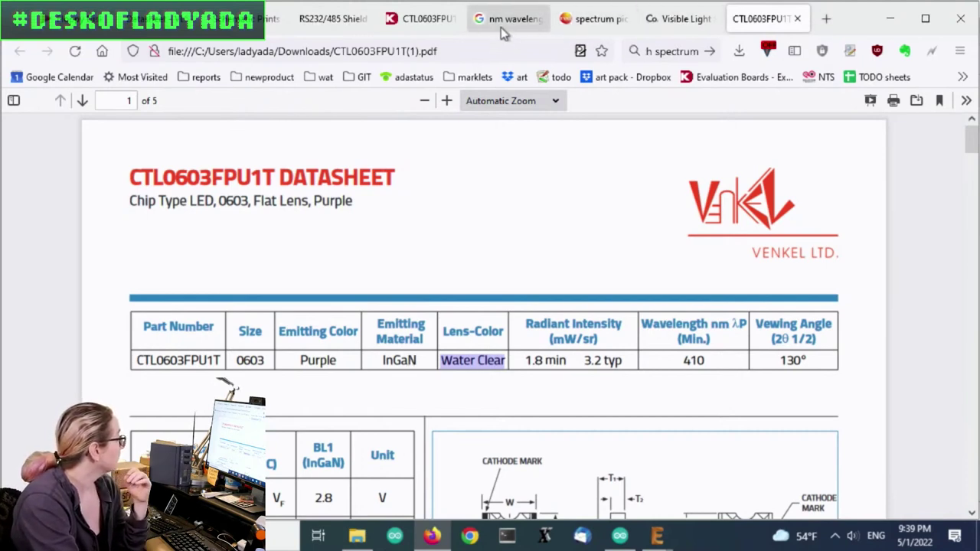
Go back to the DigiKey results, reopen the pink AA3528VRVCS/A product page and open its datasheet
{"action": "left_click", "coordinate": [424, 18]}
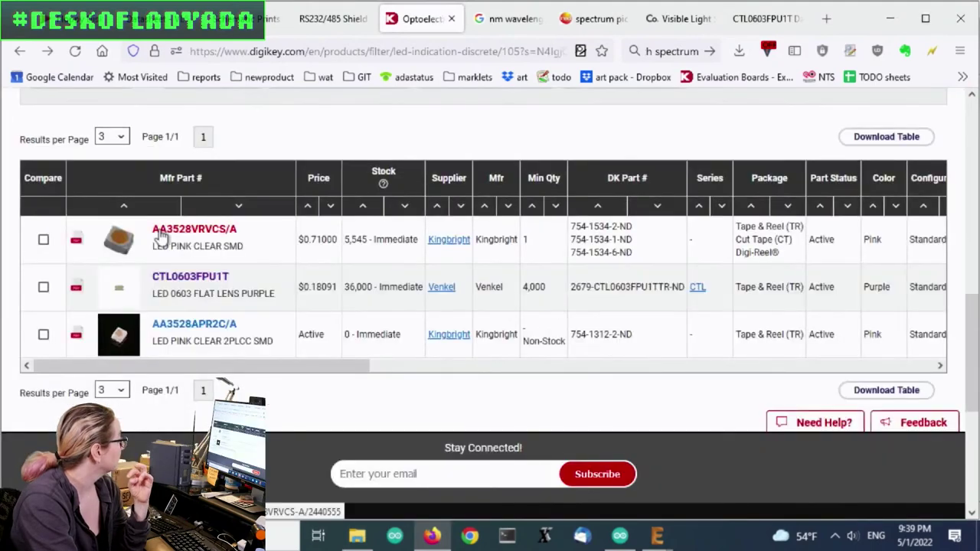
{"action": "left_click", "coordinate": [161, 235]}
{"action": "scroll", "coordinate": [492, 241], "scroll_direction": "down", "scroll_amount": 10}
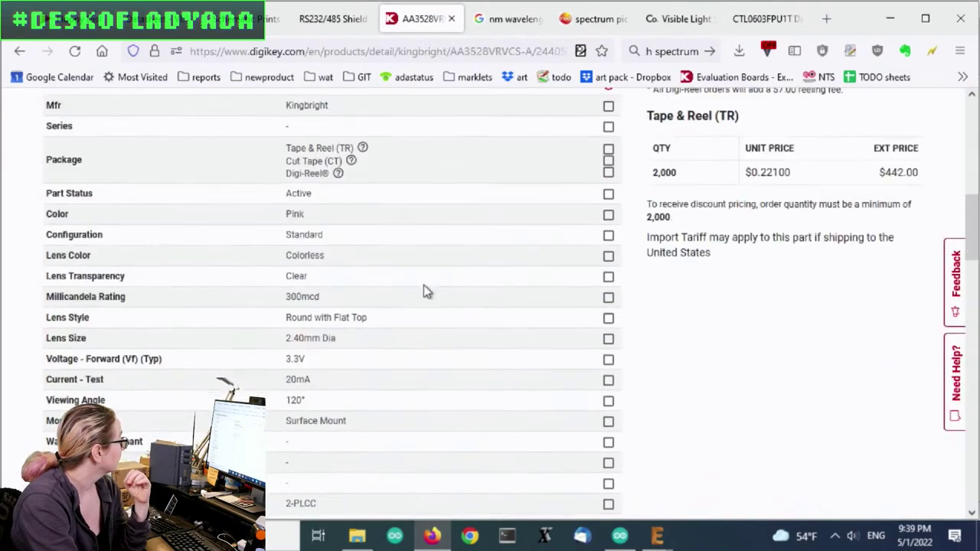
{"action": "scroll", "coordinate": [296, 361], "scroll_direction": "up", "scroll_amount": 6}
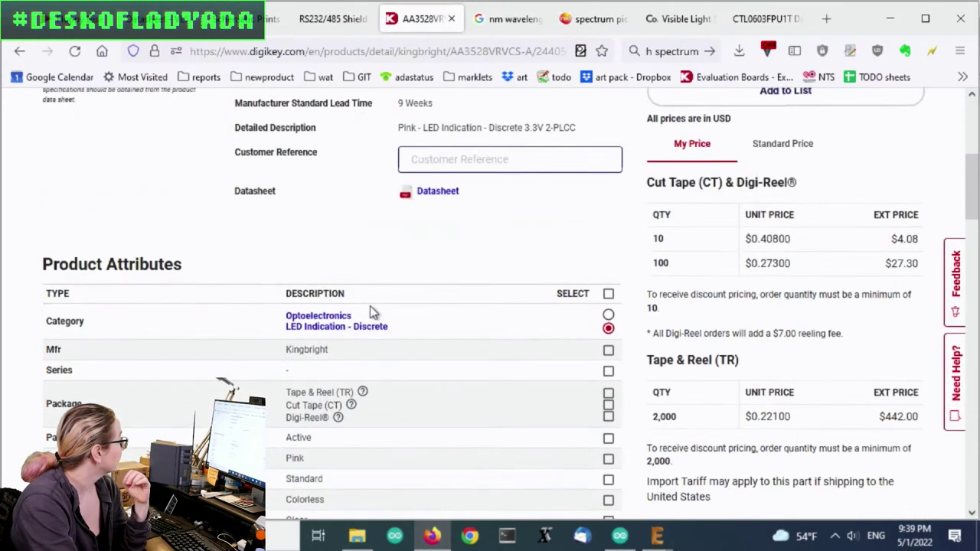
{"action": "left_click", "coordinate": [433, 193]}
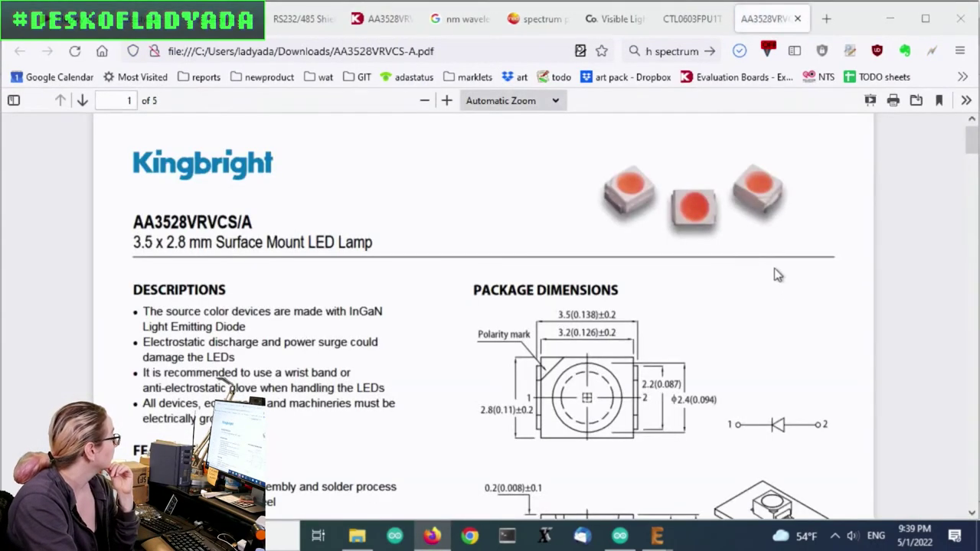
Examine the AA3528VRVCS/A datasheet's package dimensions, selection guide with emitting color, and electrical and optical characteristics
{"action": "scroll", "coordinate": [777, 274], "scroll_direction": "down", "scroll_amount": 2}
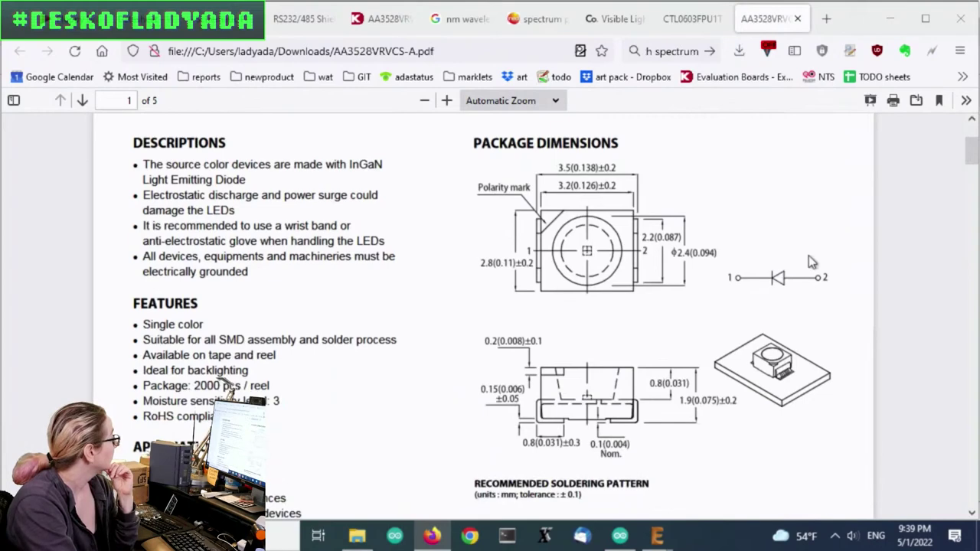
{"action": "scroll", "coordinate": [812, 262], "scroll_direction": "down", "scroll_amount": 5}
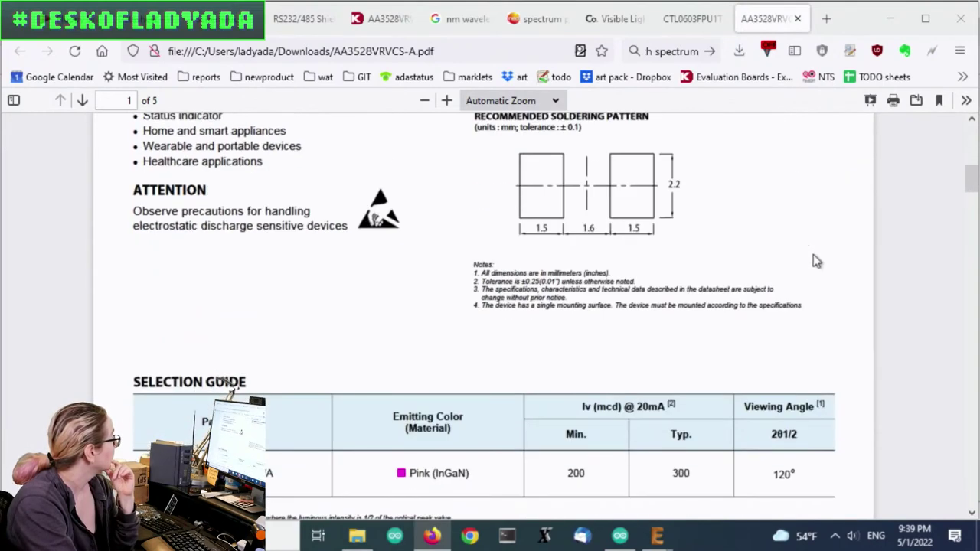
{"action": "scroll", "coordinate": [815, 261], "scroll_direction": "down", "scroll_amount": 3}
{"action": "scroll", "coordinate": [824, 255], "scroll_direction": "down", "scroll_amount": 1}
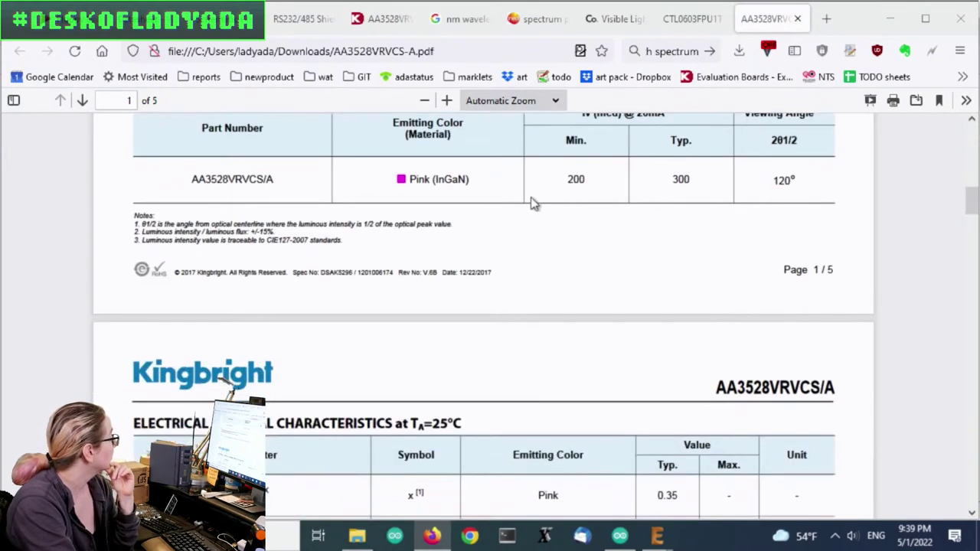
{"action": "scroll", "coordinate": [850, 246], "scroll_direction": "up", "scroll_amount": 1}
{"action": "scroll", "coordinate": [947, 257], "scroll_direction": "down", "scroll_amount": 6}
{"action": "scroll", "coordinate": [949, 257], "scroll_direction": "up", "scroll_amount": 1}
{"action": "mouse_move", "coordinate": [970, 225]}
{"action": "left_mouse_down"}
{"action": "mouse_move", "coordinate": [971, 444]}
{"action": "mouse_move", "coordinate": [971, 225]}
{"action": "left_mouse_up"}
{"action": "scroll", "coordinate": [229, 384], "scroll_direction": "up", "scroll_amount": 15}
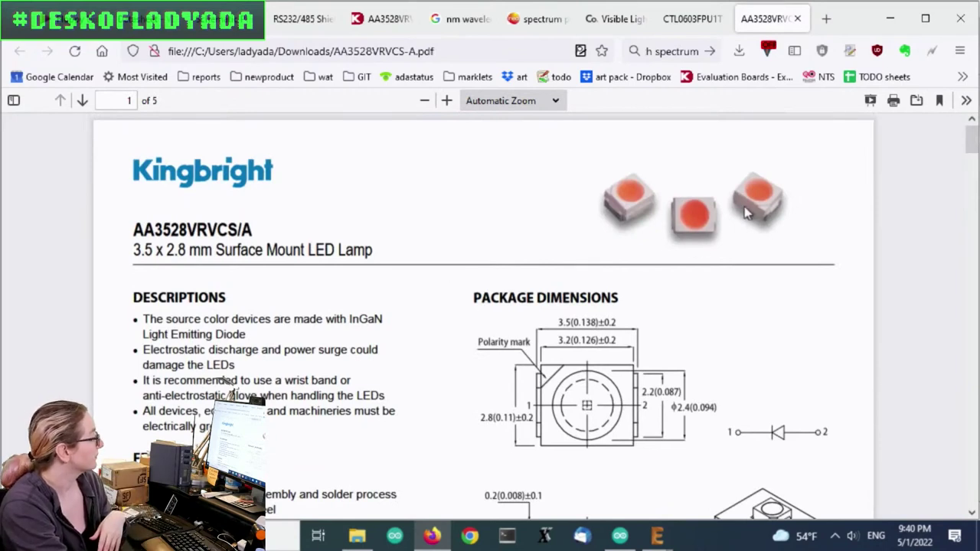
{"action": "scroll", "coordinate": [766, 306], "scroll_direction": "down", "scroll_amount": 2}
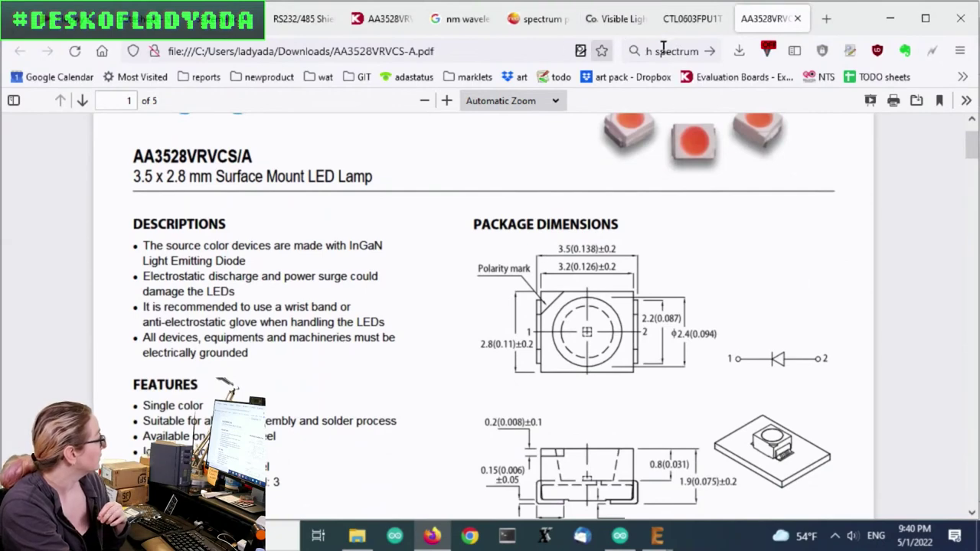
Return to the CTL0603FPU1T datasheet and examine the Venkel logo in its header up close
{"action": "left_click", "coordinate": [673, 23]}
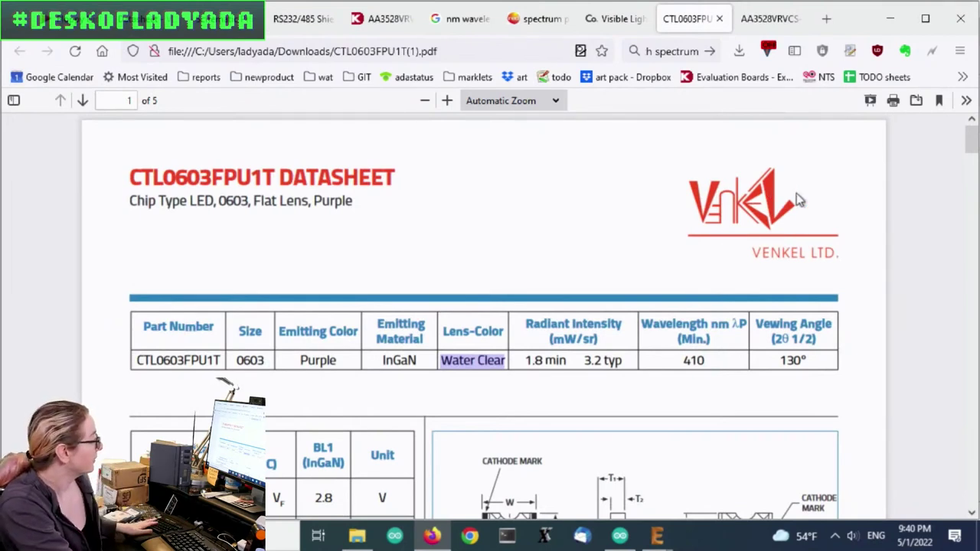
{"action": "scroll", "coordinate": [908, 176], "scroll_direction": "up", "scroll_amount": 7}
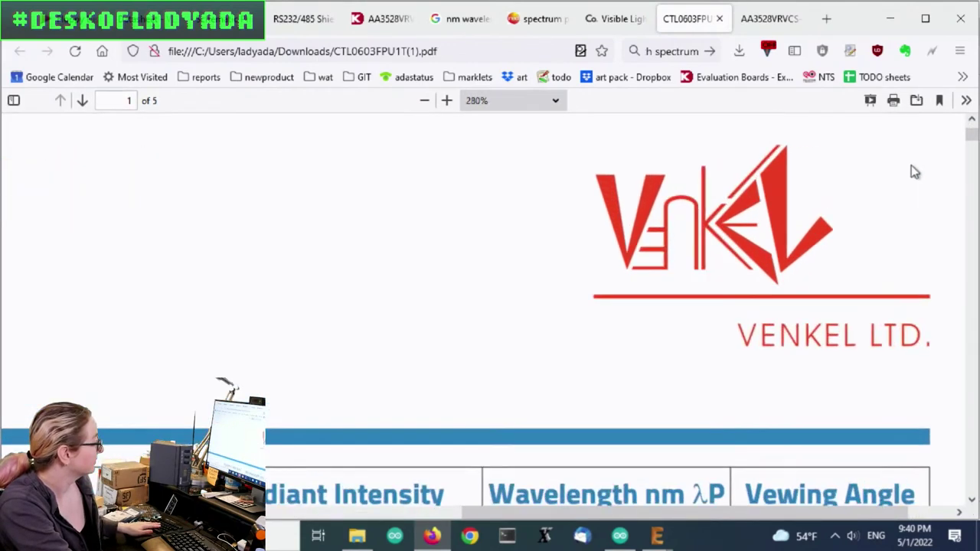
{"action": "scroll", "coordinate": [912, 173], "scroll_direction": "down", "scroll_amount": 1}
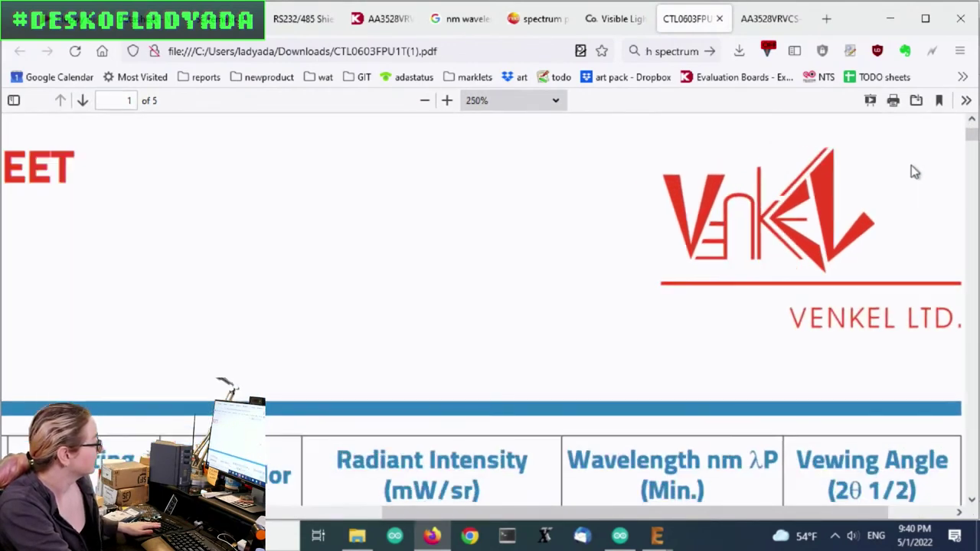
{"action": "scroll", "coordinate": [912, 173], "scroll_direction": "up", "scroll_amount": 2}
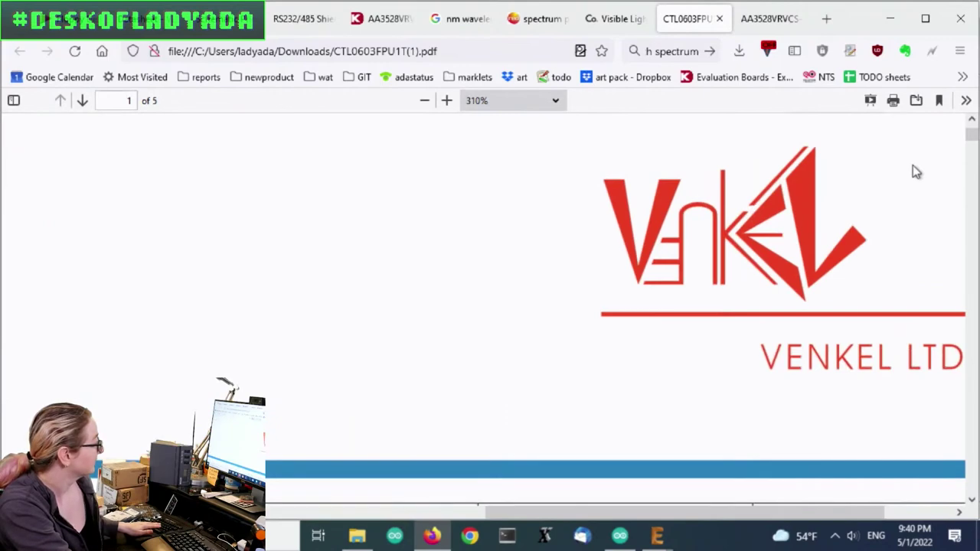
{"action": "scroll", "coordinate": [718, 204], "scroll_direction": "down", "scroll_amount": 3}
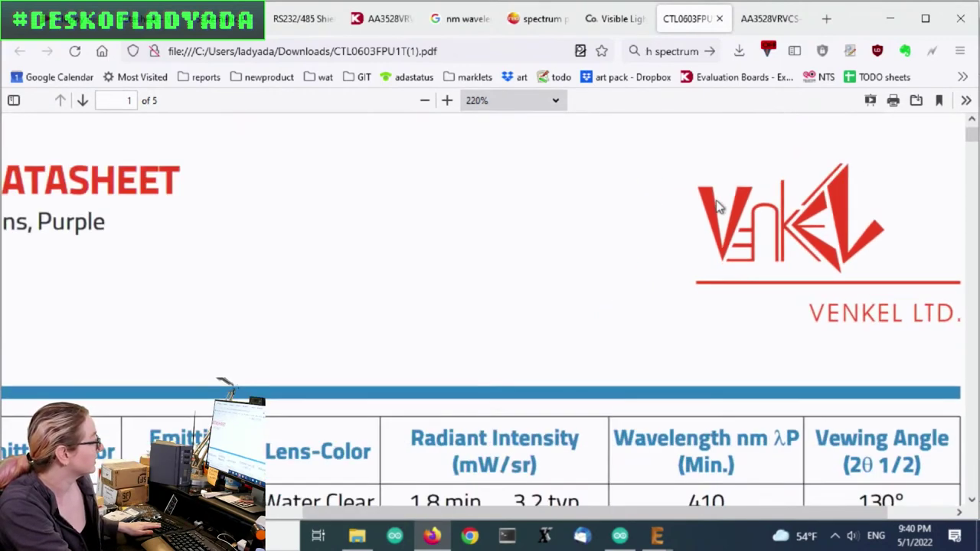
{"action": "scroll", "coordinate": [770, 201], "scroll_direction": "down", "scroll_amount": 4}
{"action": "scroll", "coordinate": [857, 188], "scroll_direction": "up", "scroll_amount": 4}
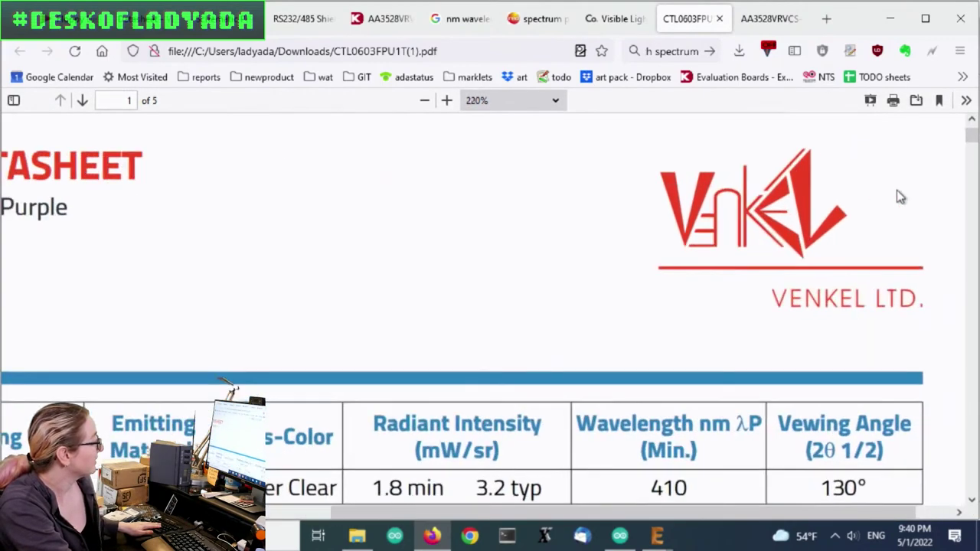
{"action": "scroll", "coordinate": [899, 197], "scroll_direction": "up", "scroll_amount": 2}
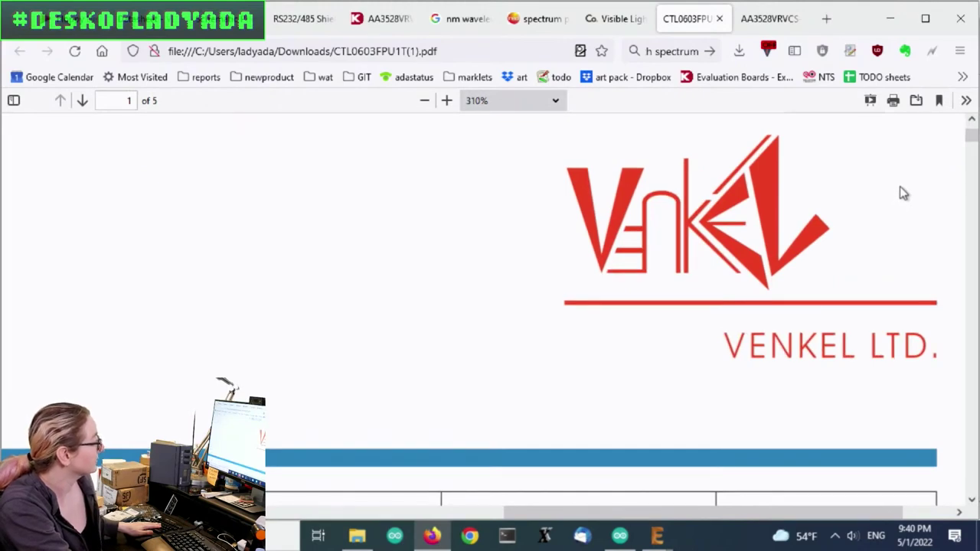
{"action": "scroll", "coordinate": [901, 185], "scroll_direction": "down", "scroll_amount": 6}
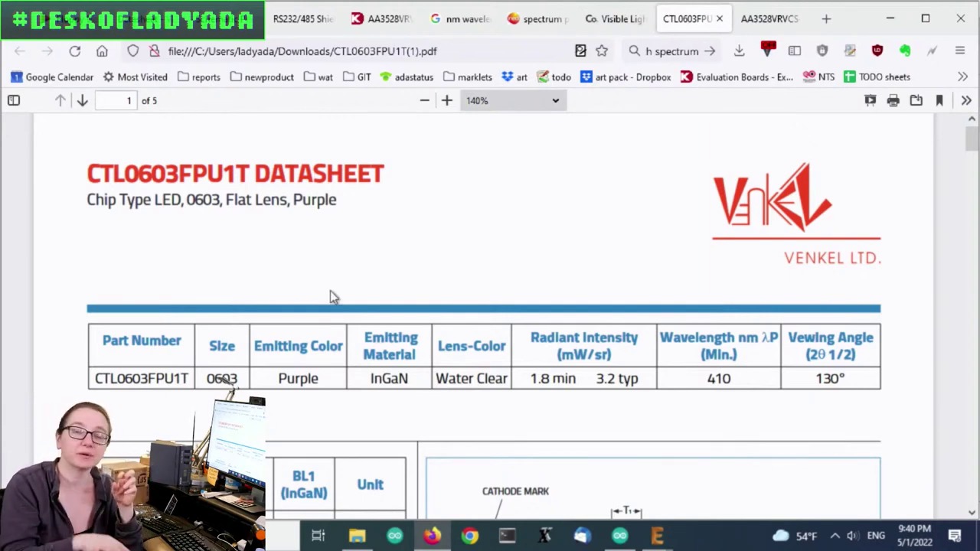
Go back from the AA3528VRVCS/A product page to the DigiKey results and open the purple CTL0603FPU1T product page
{"action": "left_click", "coordinate": [381, 18]}
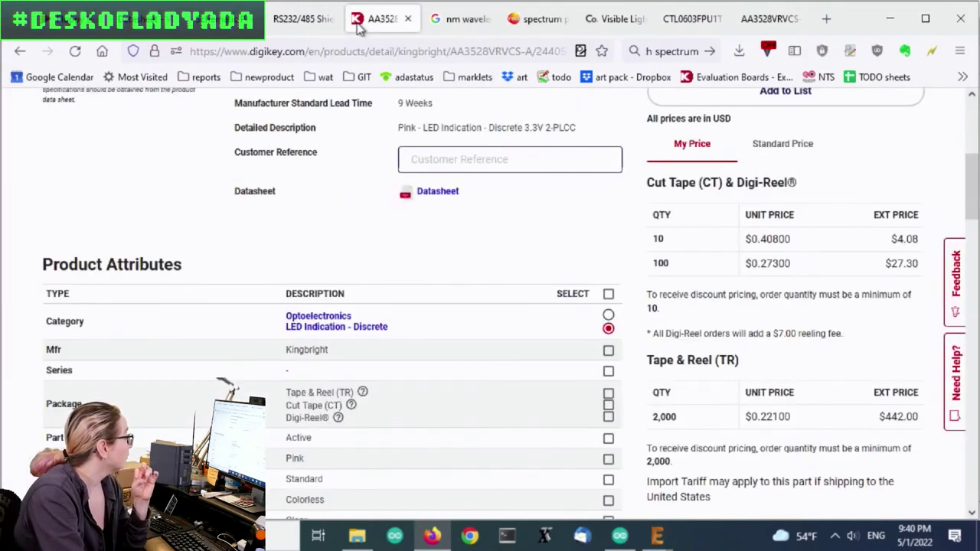
{"action": "left_click", "coordinate": [20, 51]}
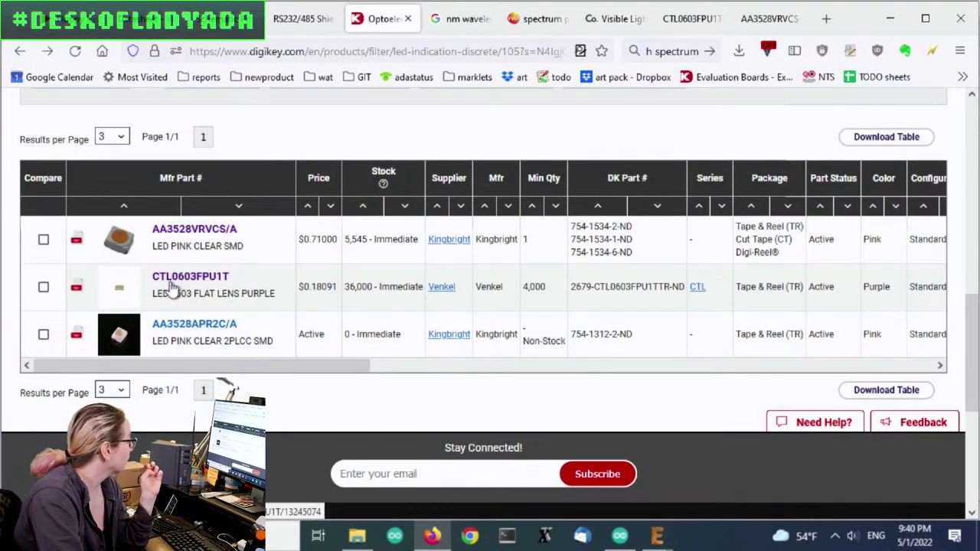
{"action": "left_click", "coordinate": [605, 287]}
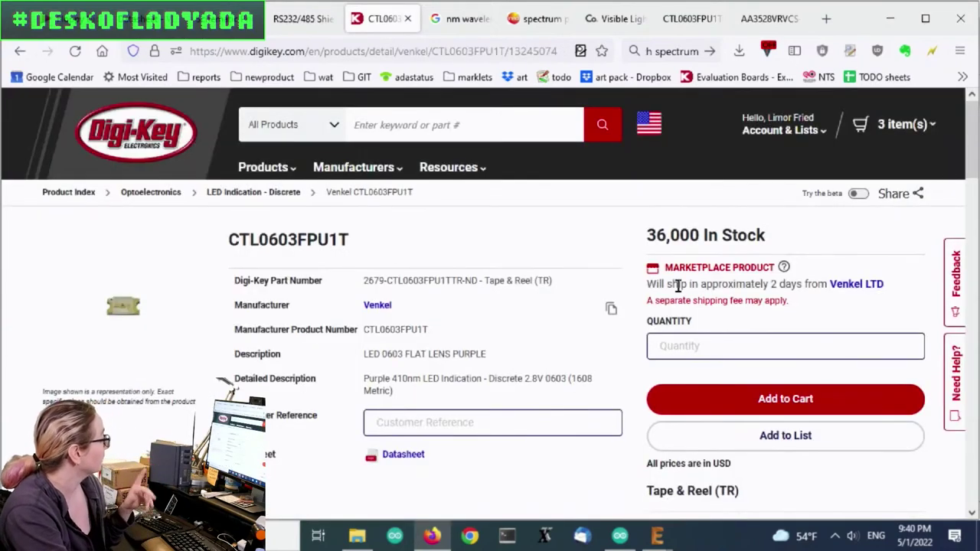